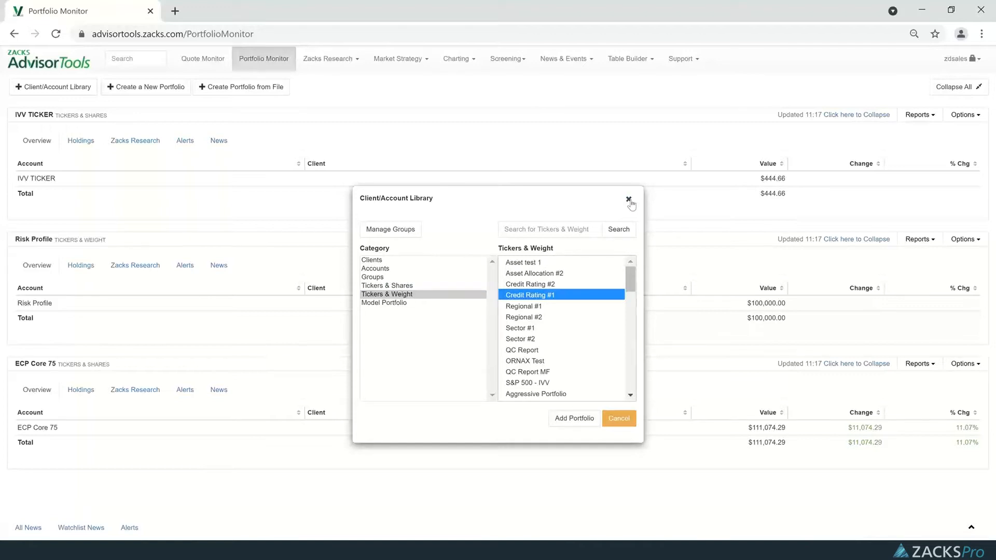
Close the account library and view the options for creating a new portfolio and for creating one from a file, cancelling both.
left_click(628, 199)
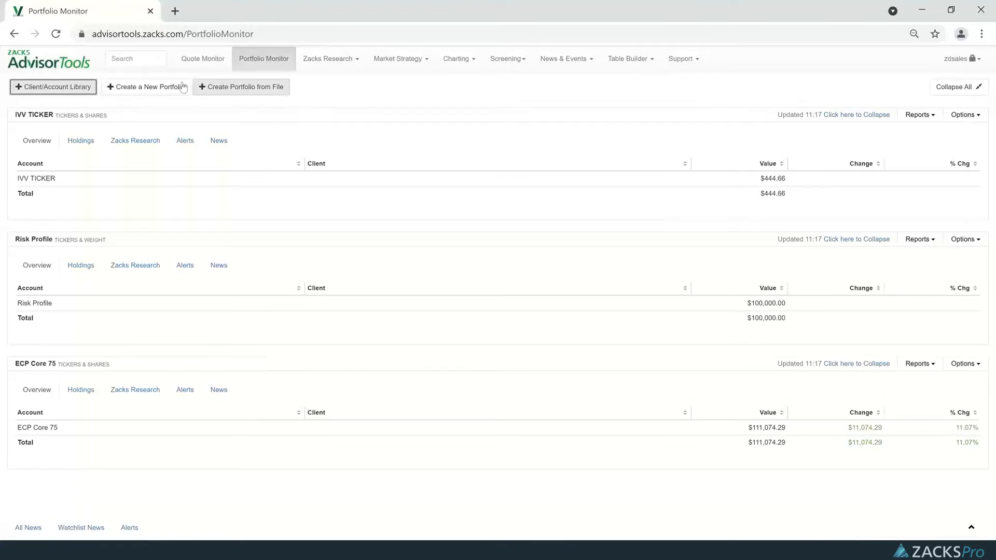
left_click(149, 93)
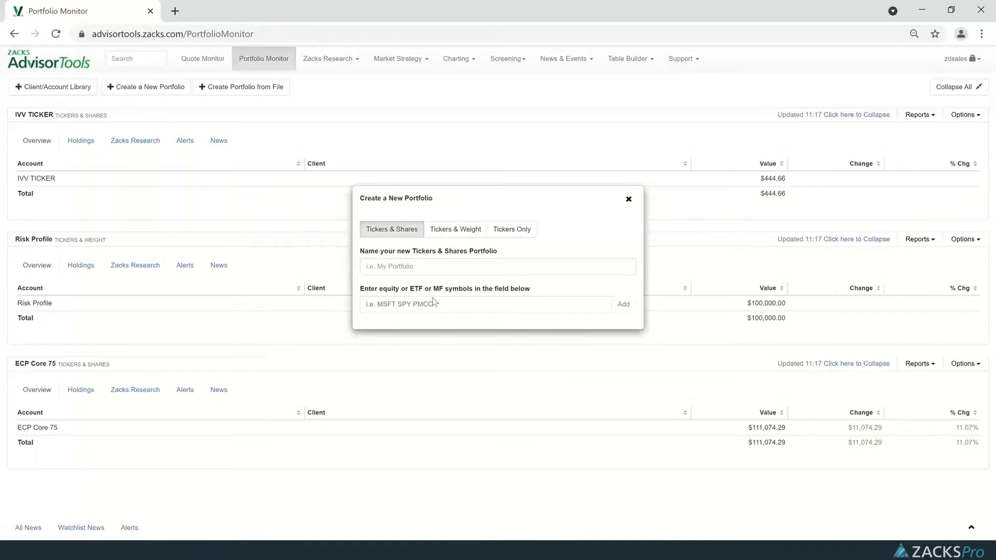
left_click(628, 199)
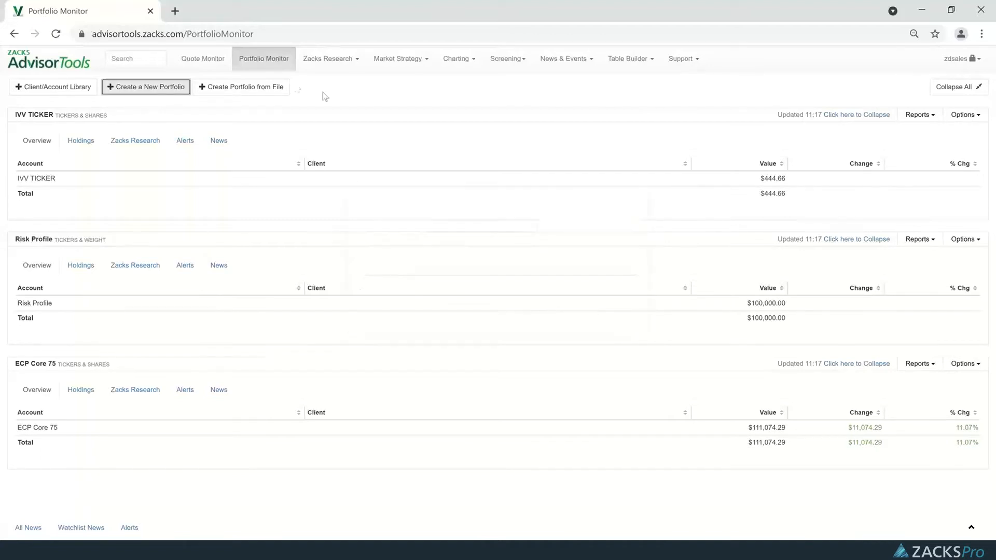
left_click(243, 87)
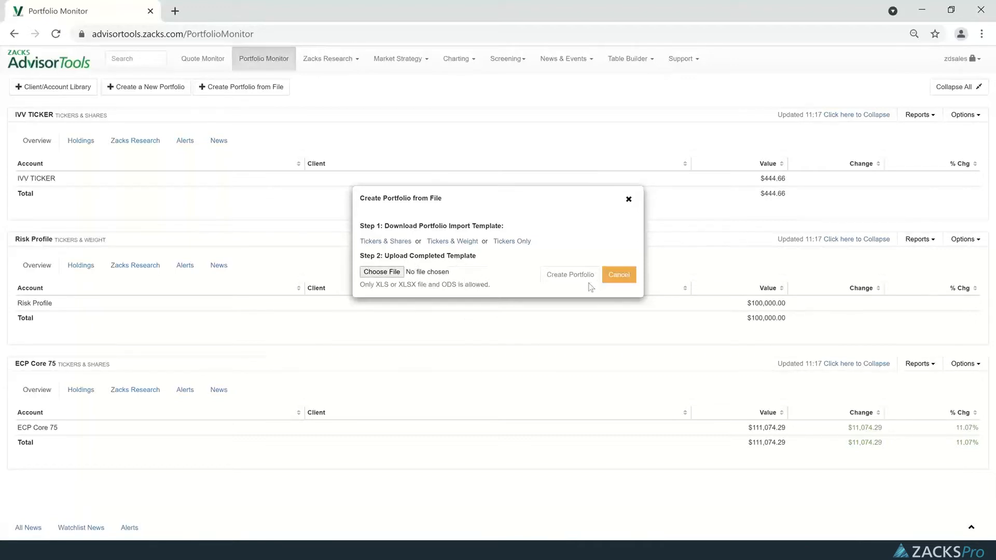
left_click(608, 280)
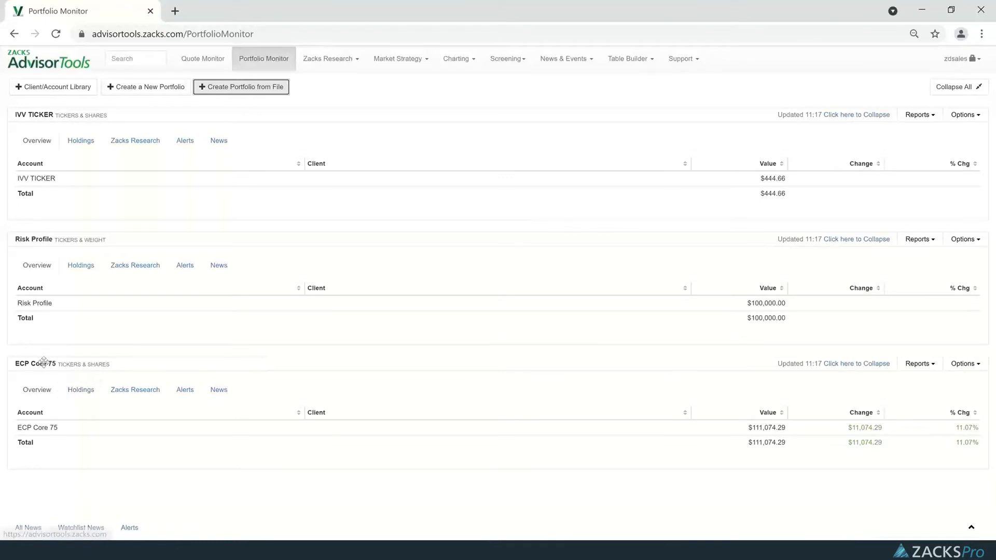
Move the ECP Core 75 portfolio above the other portfolios and review its holdings down to the portfolio total.
left_click_drag(44, 363, 47, 111)
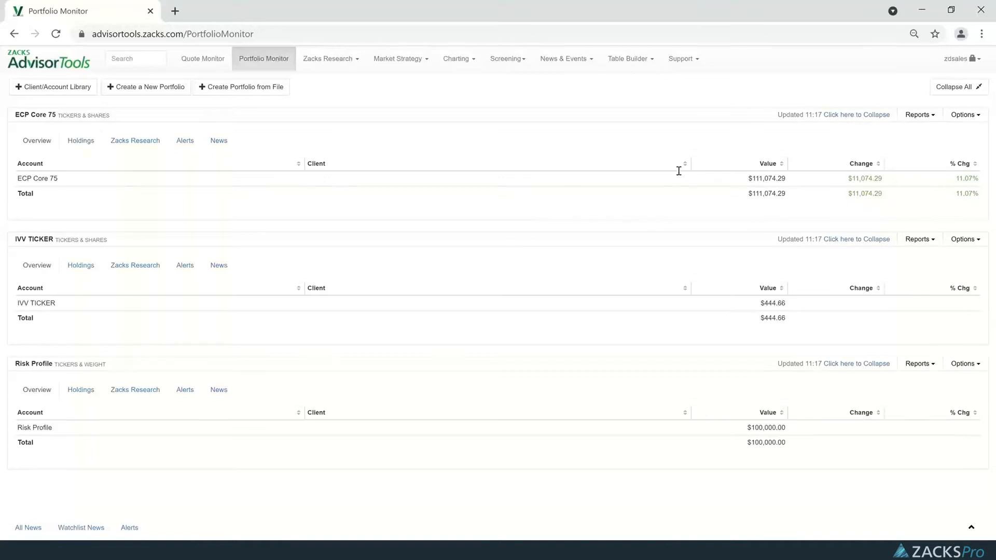
left_click(81, 144)
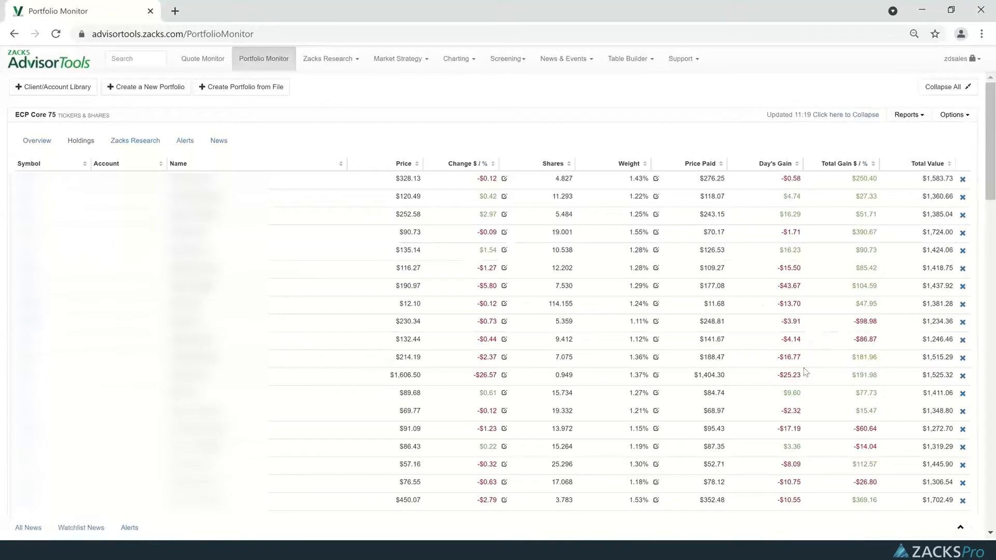
scroll(786, 338, "down", 12)
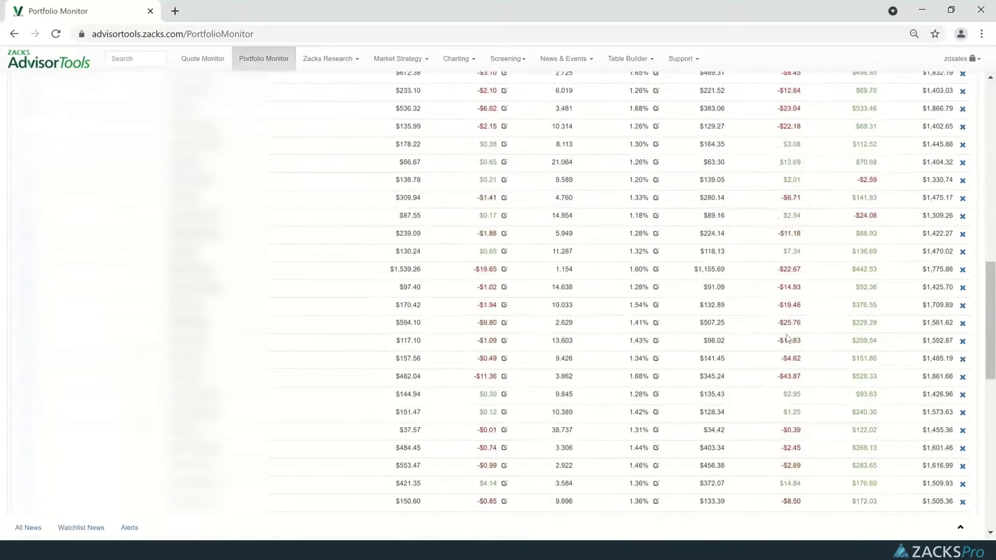
scroll(786, 338, "down", 10)
scroll(415, 156, "up", 5)
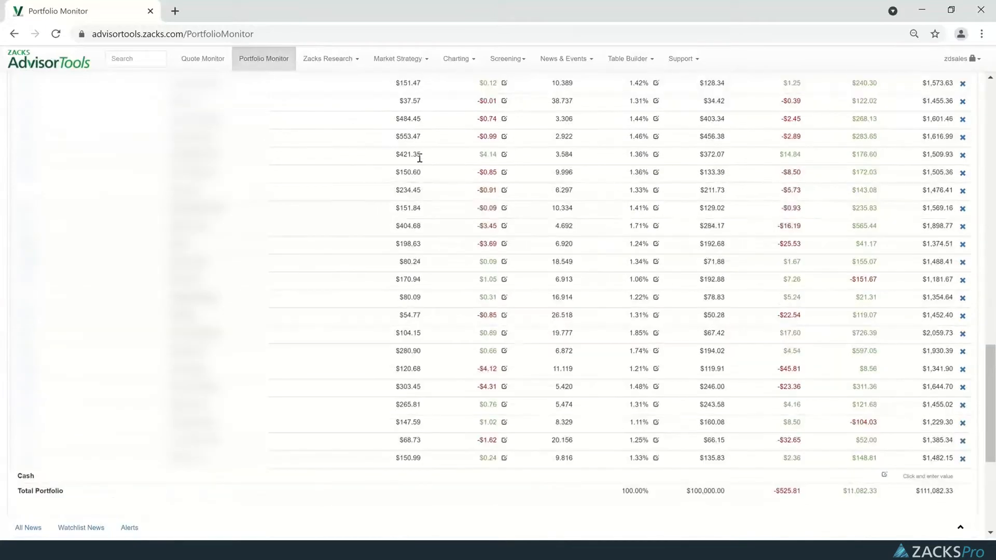
scroll(419, 183, "down", 5)
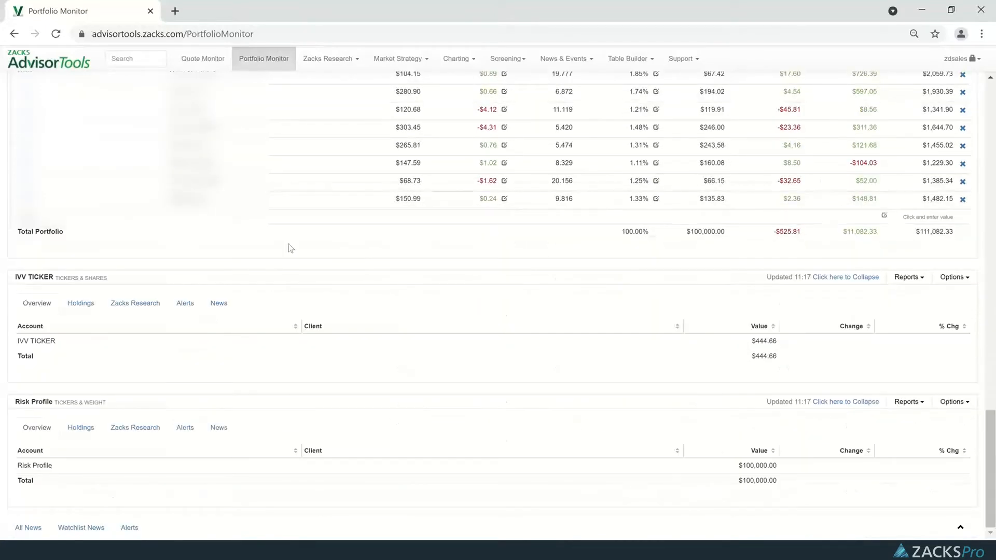
scroll(683, 251, "up", 15)
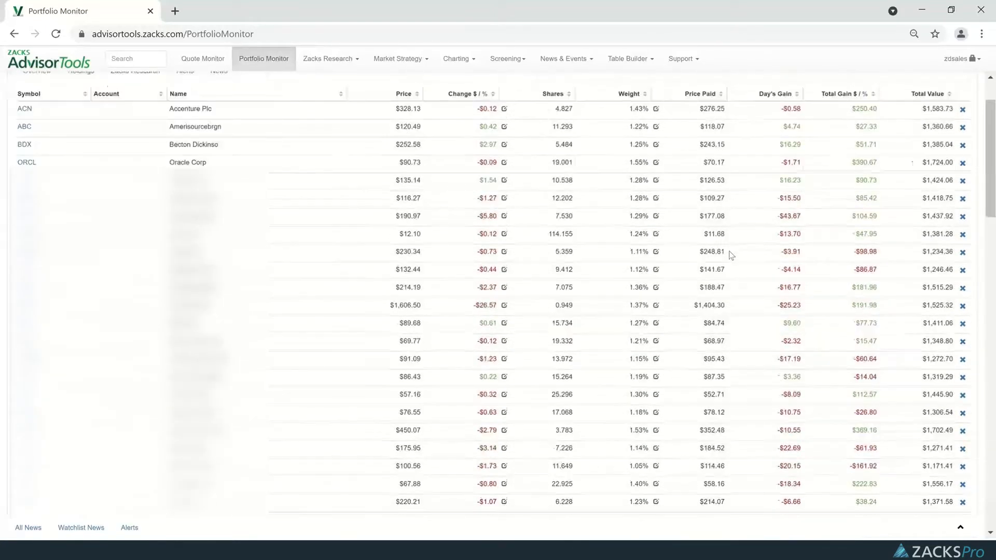
scroll(731, 254, "up", 2)
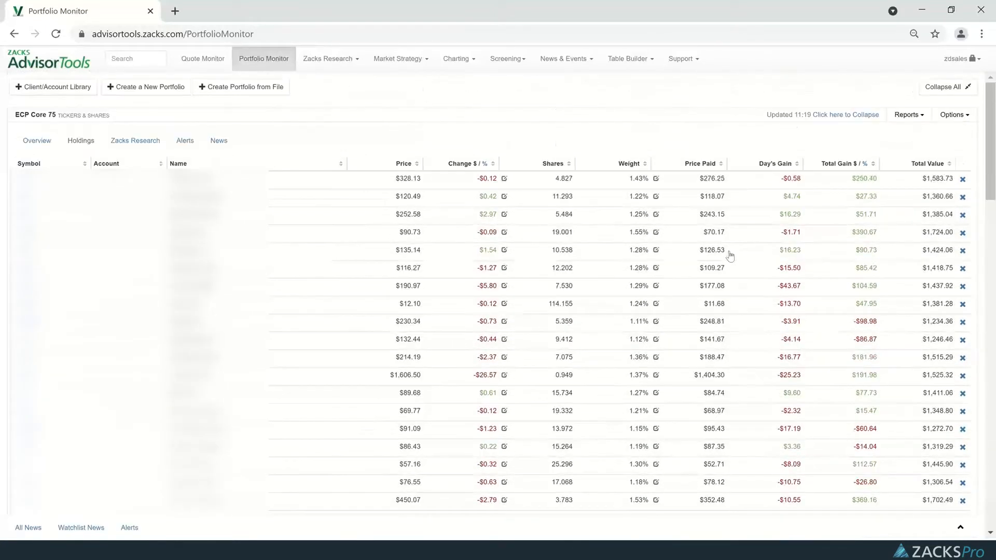
Show the Zacks Research for the ECP Core 75 holdings and sort them by Zacks Rank in ascending order.
left_click(126, 141)
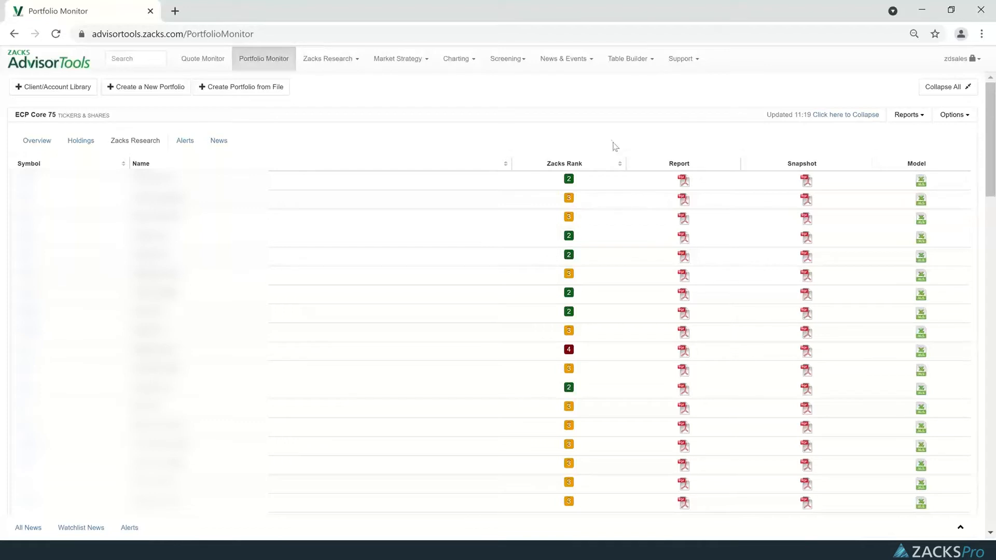
left_click(619, 165)
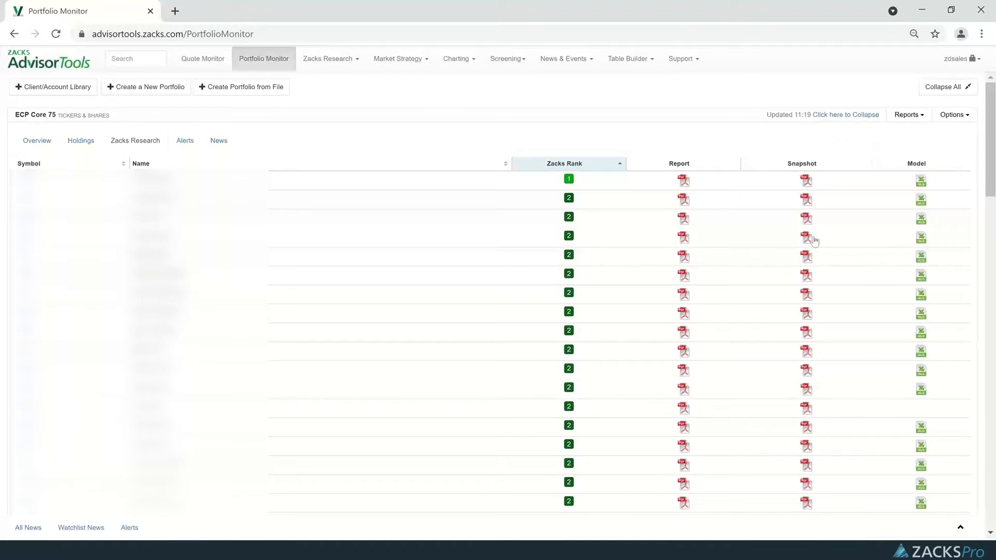
View the alerts of ECP Core 75, including its system alert choices and the new alert form, and close them without saving.
left_click(186, 142)
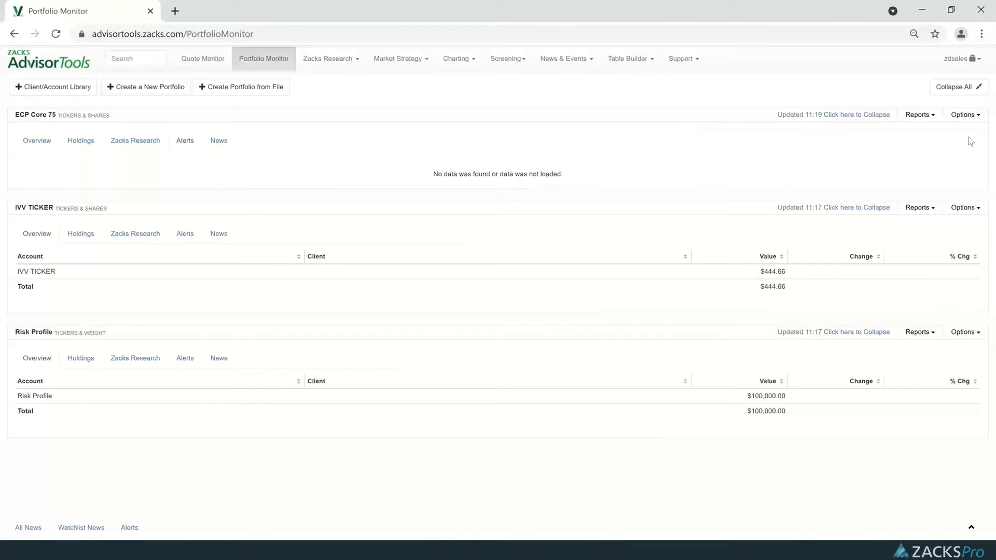
left_click(964, 115)
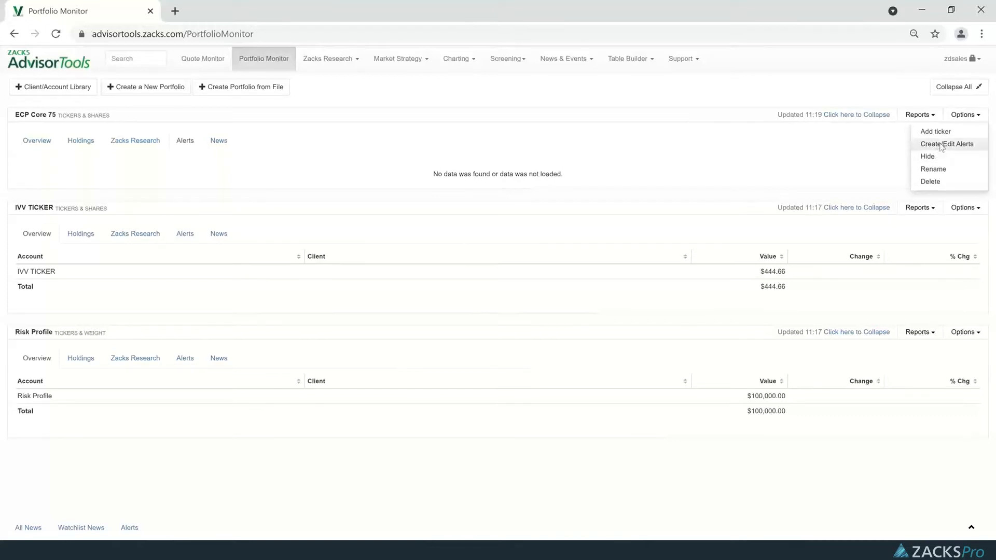
left_click(940, 145)
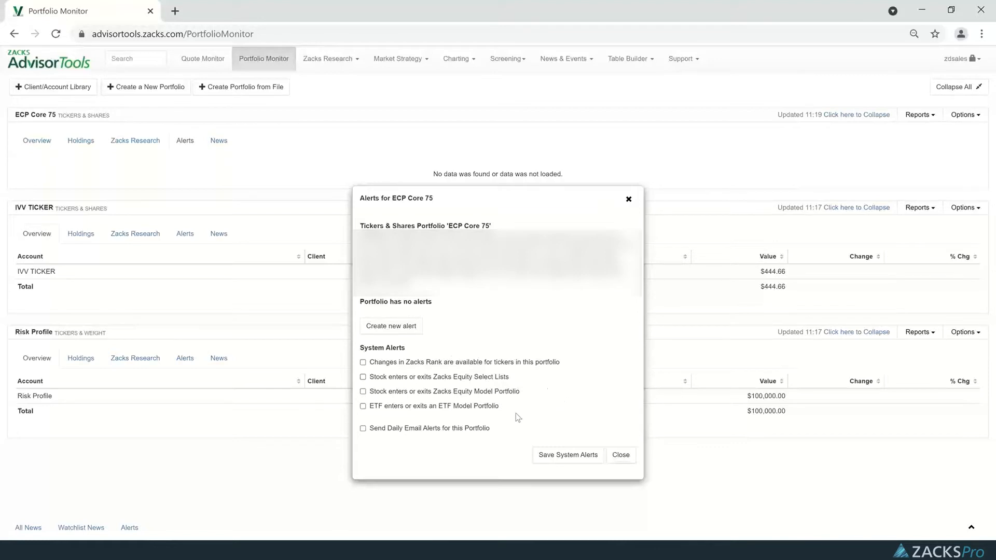
left_click(396, 332)
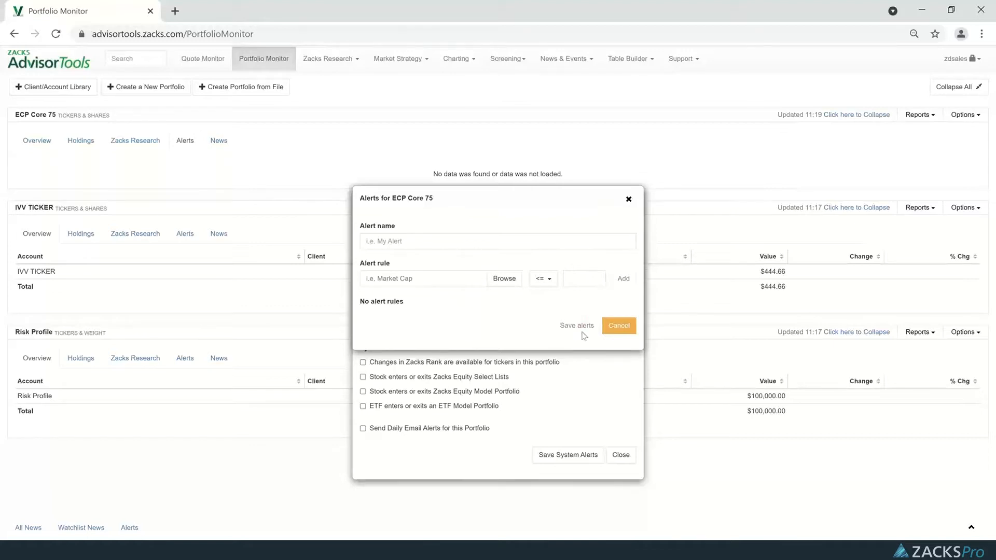
left_click(619, 326)
left_click(619, 455)
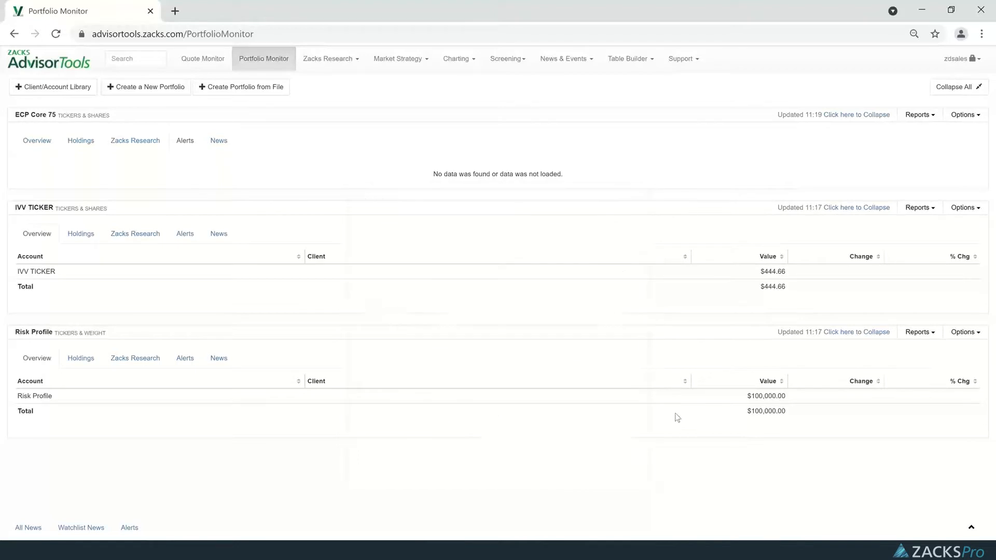
View the news for ECP Core 75 and generate its Sector Breakdown diversification report.
left_click(225, 144)
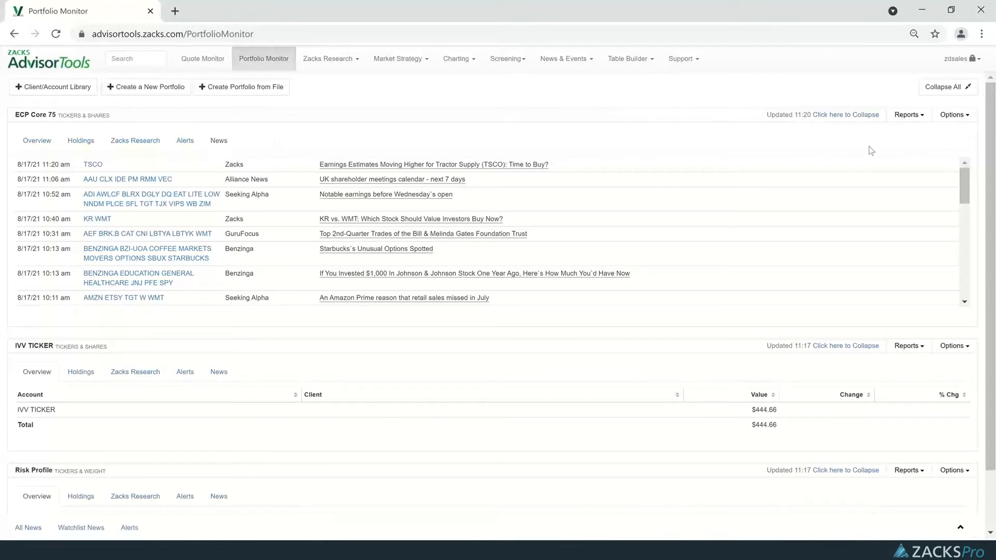
left_click(908, 118)
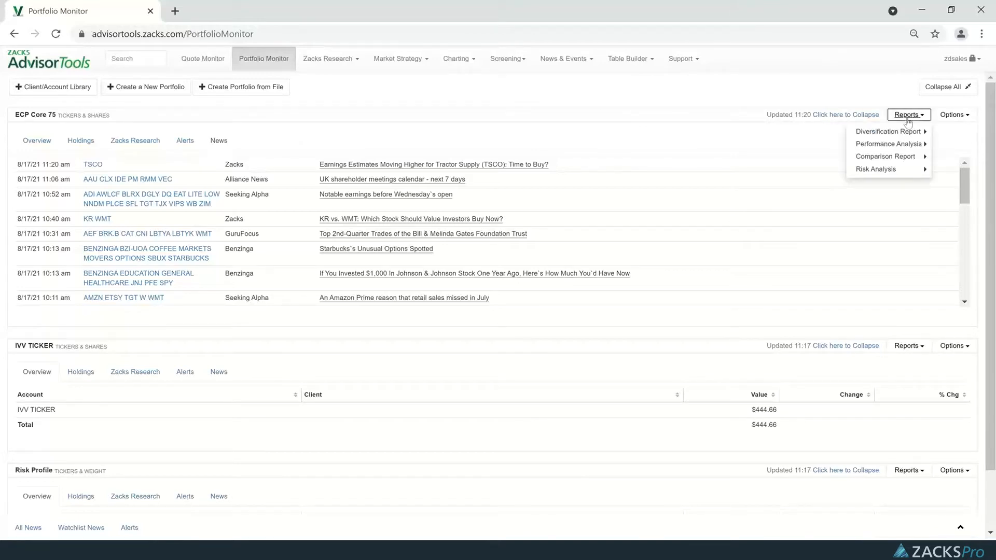
mouse_move(882, 133)
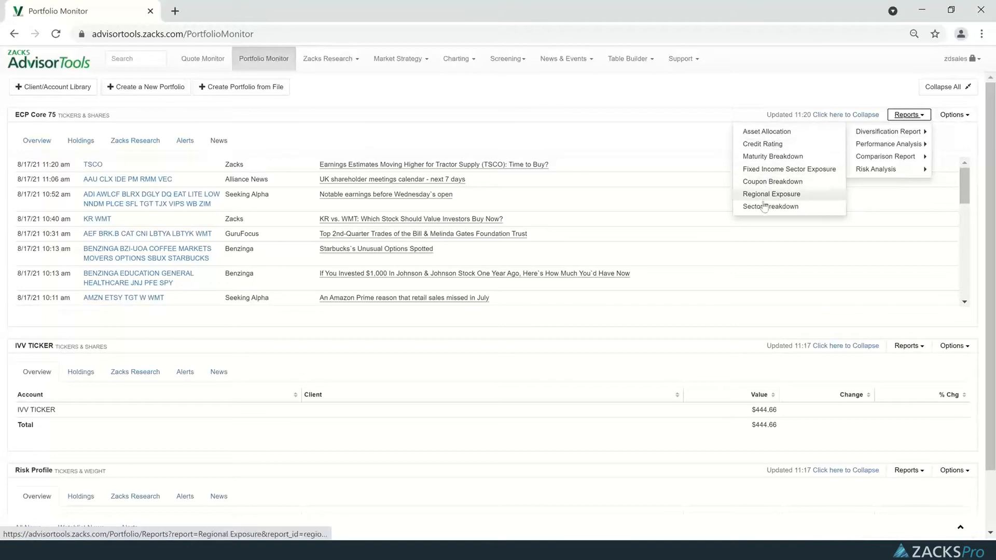
left_click(784, 207)
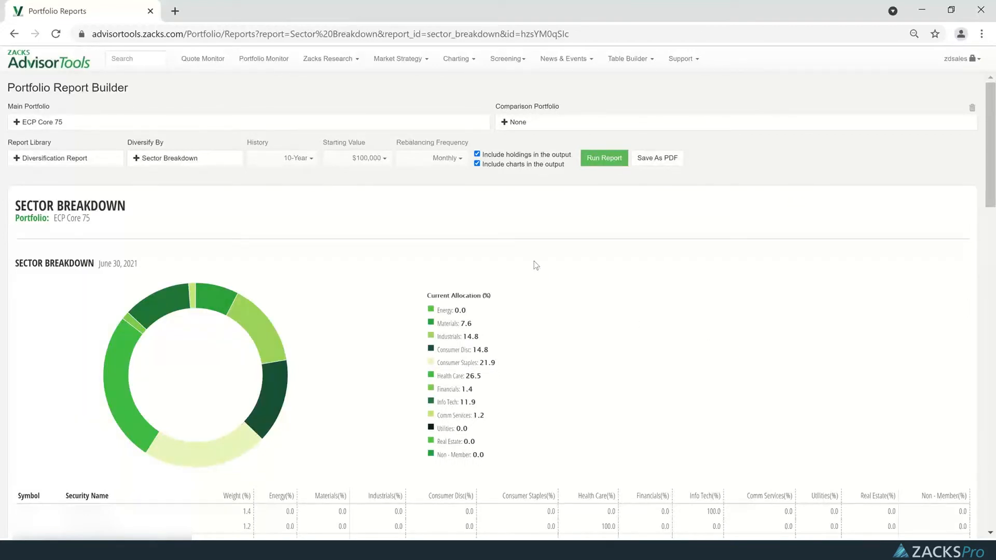
Examine the Sector Breakdown report for ECP Core 75, from the allocation chart through the per-security table to the portfolio totals.
scroll(535, 265, "down", 1)
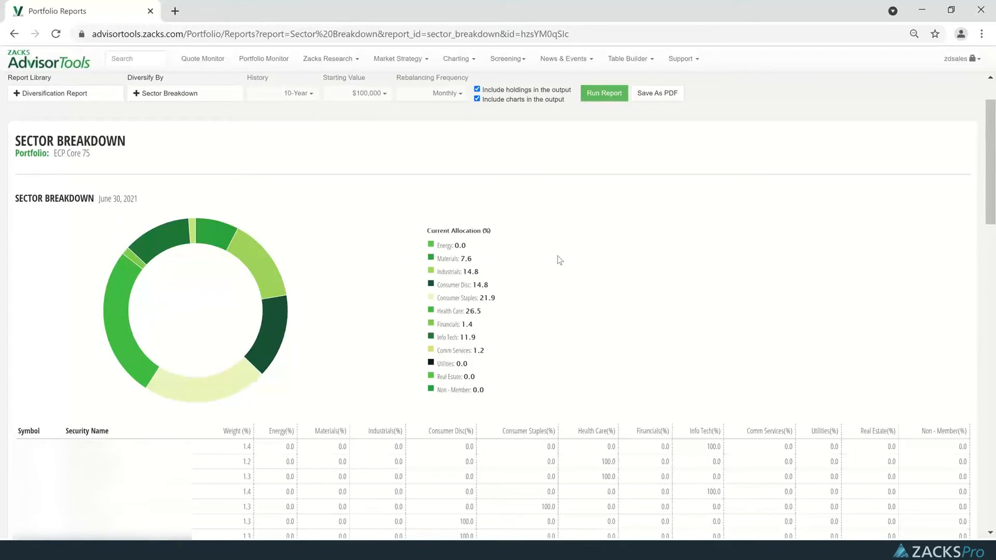
scroll(527, 220, "down", 2)
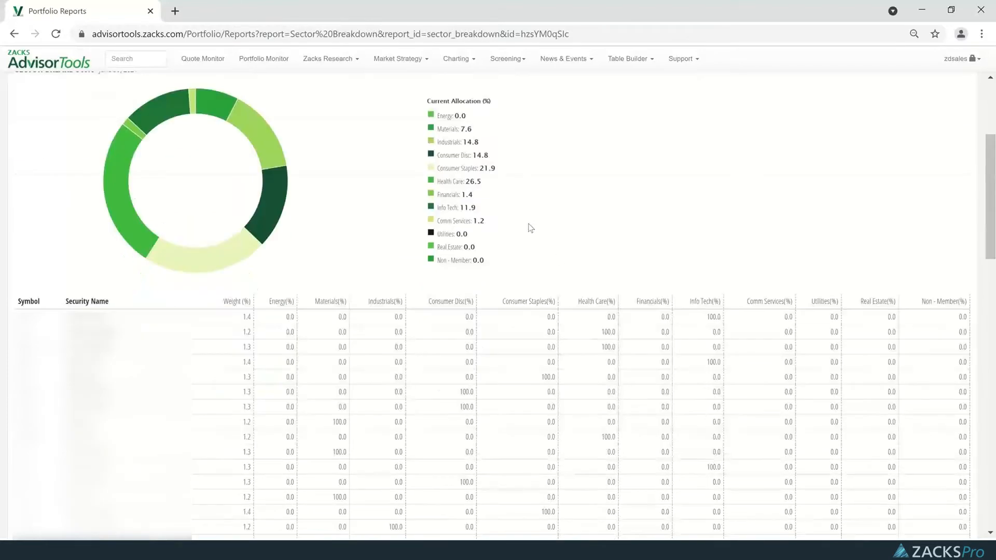
scroll(529, 225, "down", 1)
scroll(530, 228, "down", 1)
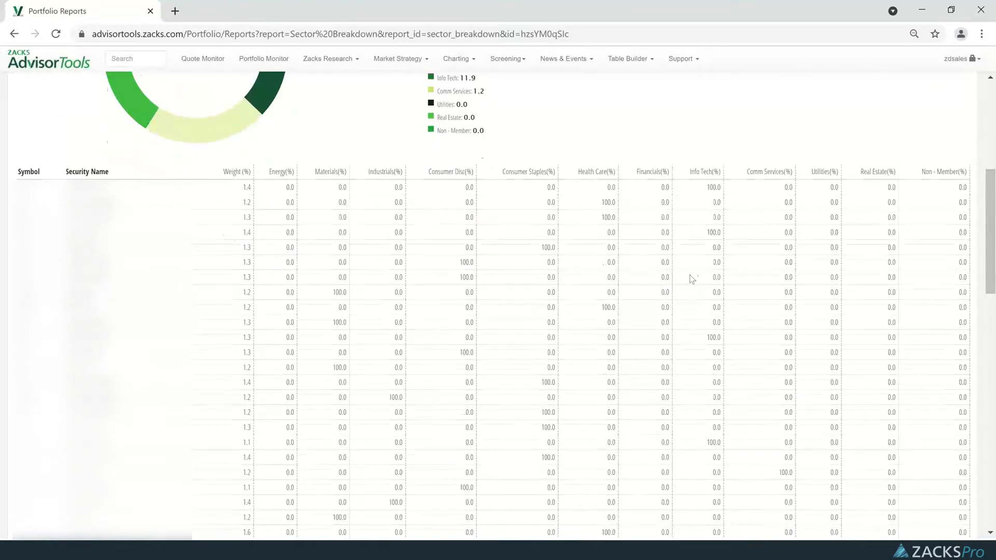
scroll(567, 215, "up", 4)
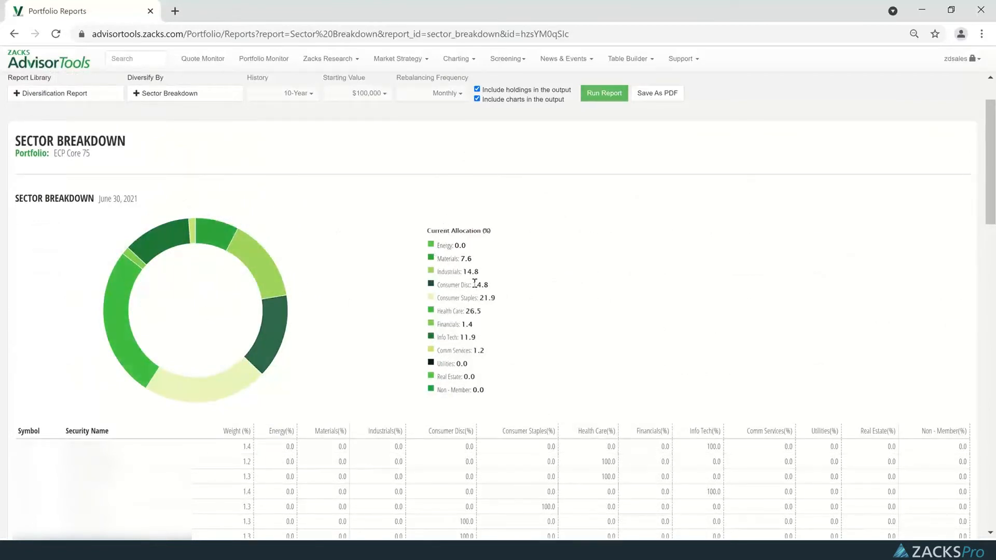
scroll(655, 310, "down", 15)
scroll(415, 429, "down", 4)
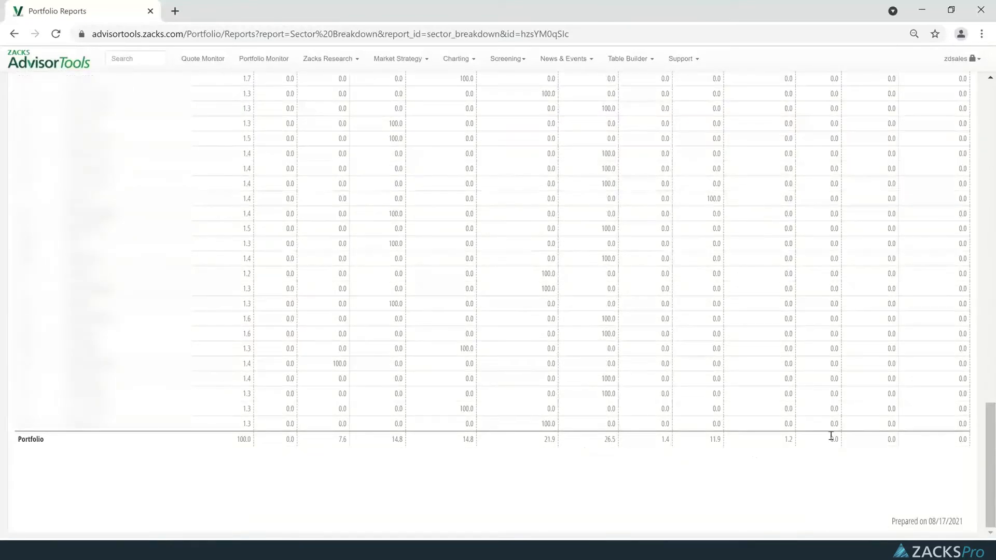
scroll(878, 446, "up", 20)
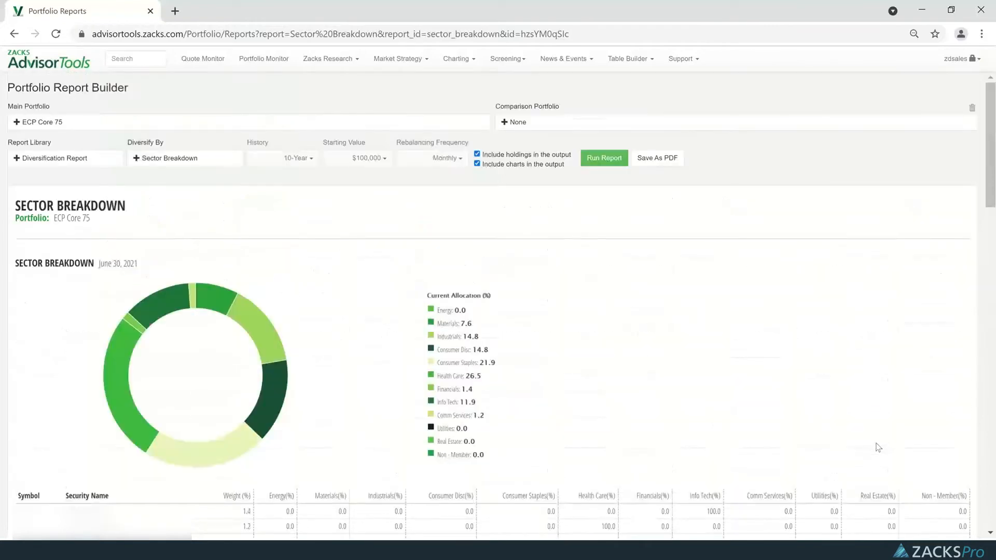
Add IVV TICKER from Tickers & Shares as the comparison portfolio and review the sector breakdown comparison down to the difference row.
left_click(535, 122)
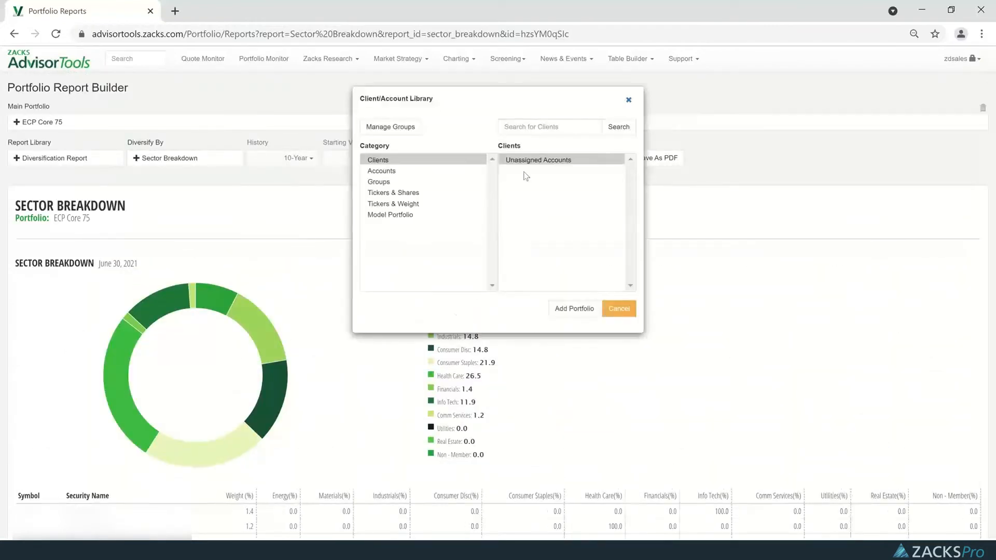
left_click(403, 194)
scroll(595, 232, "down", 5)
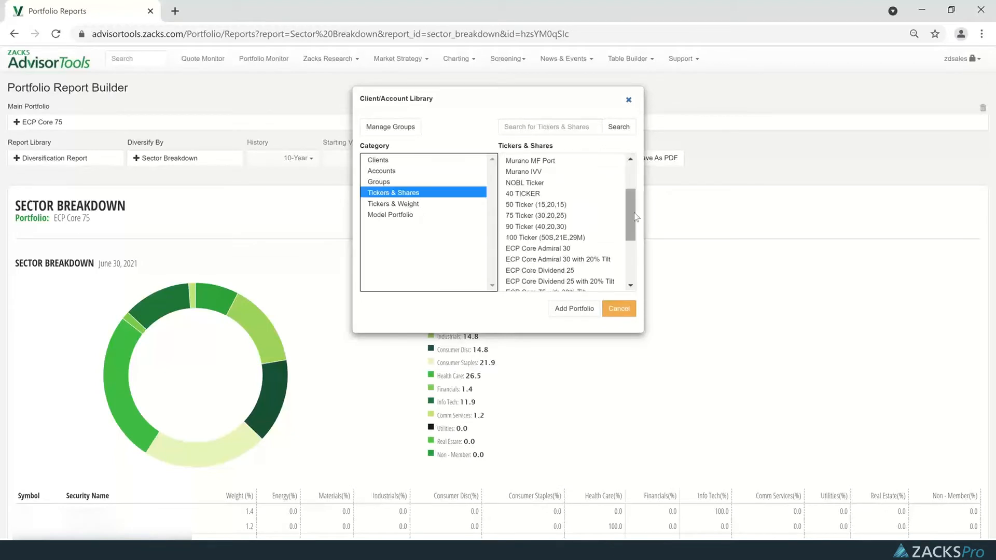
left_click(518, 255)
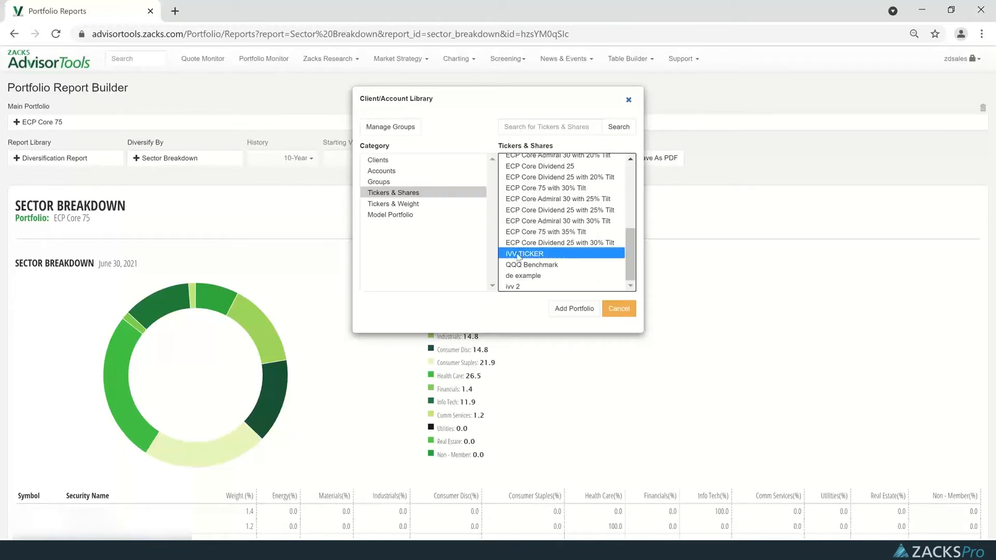
left_click(574, 310)
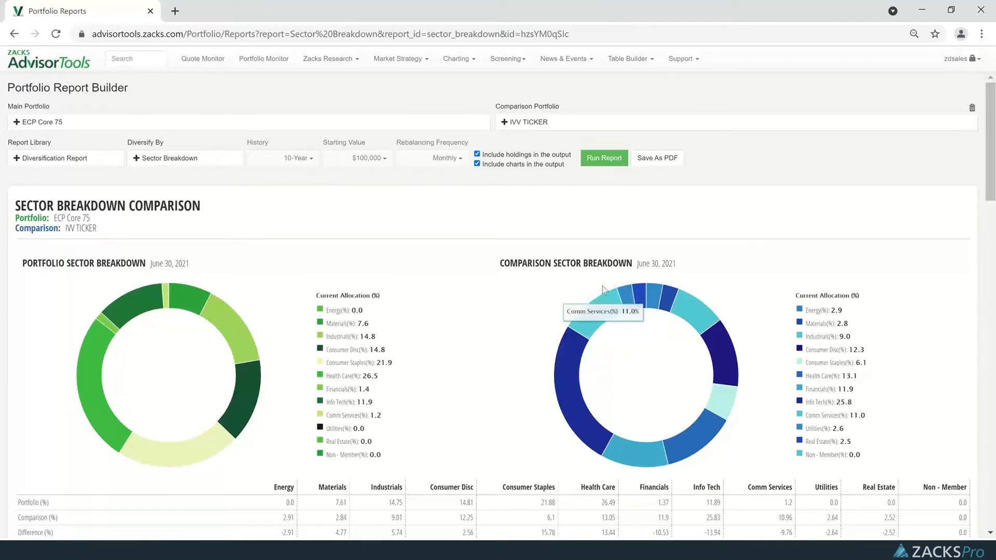
scroll(589, 301, "down", 1)
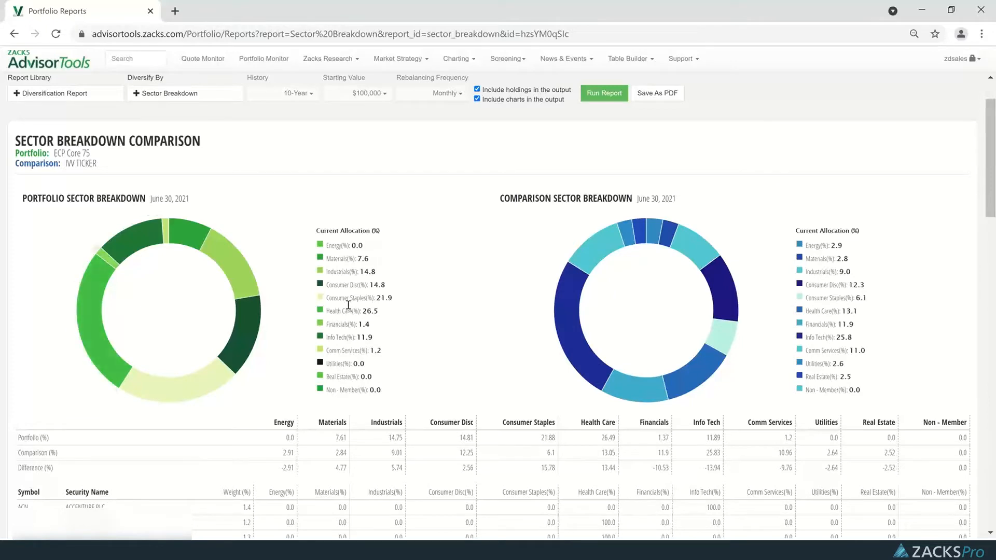
scroll(345, 311, "down", 4)
scroll(326, 395, "down", 1)
scroll(327, 394, "down", 12)
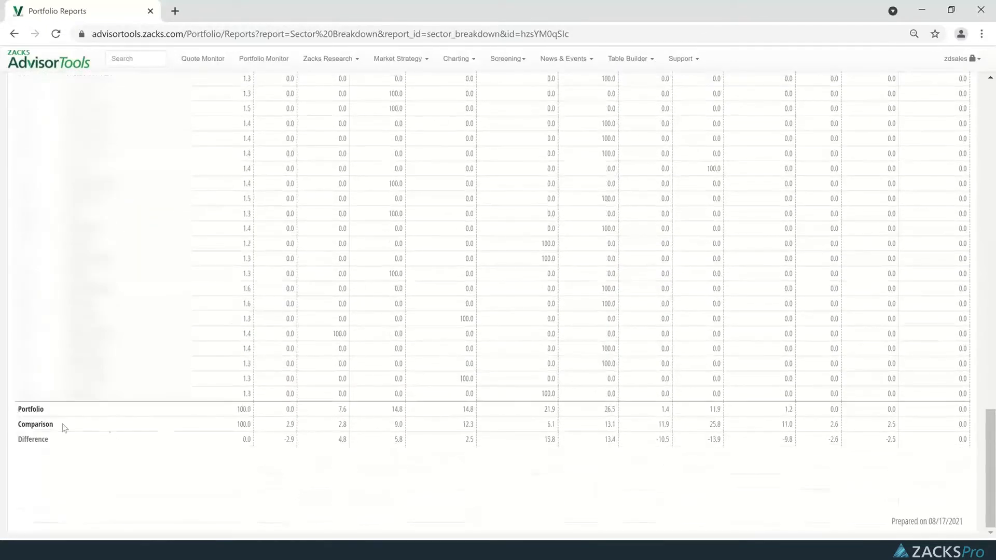
Save the sector breakdown comparison of ECP Core 75 and IVV TICKER as a PDF and open the downloaded file.
scroll(662, 288, "up", 12)
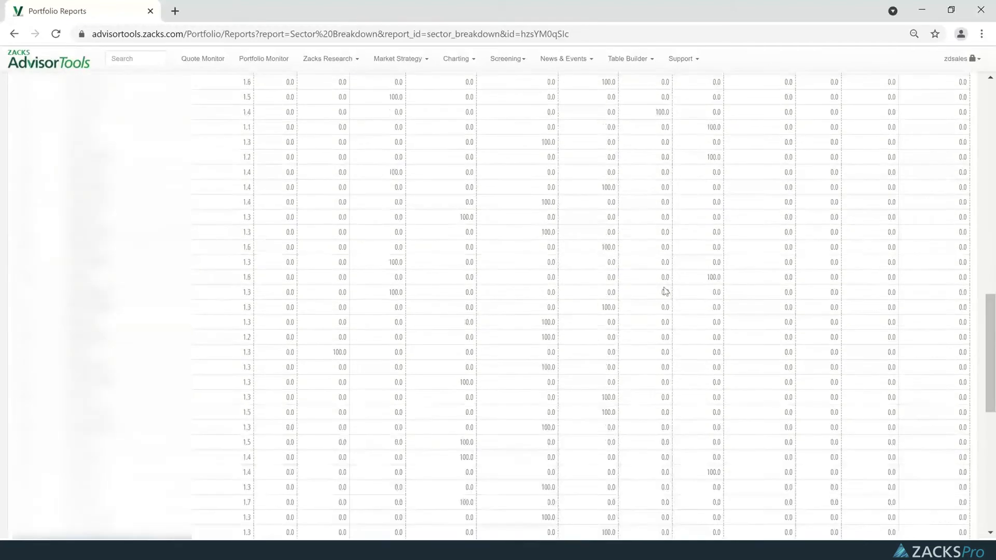
scroll(665, 291, "up", 8)
scroll(666, 291, "down", 2)
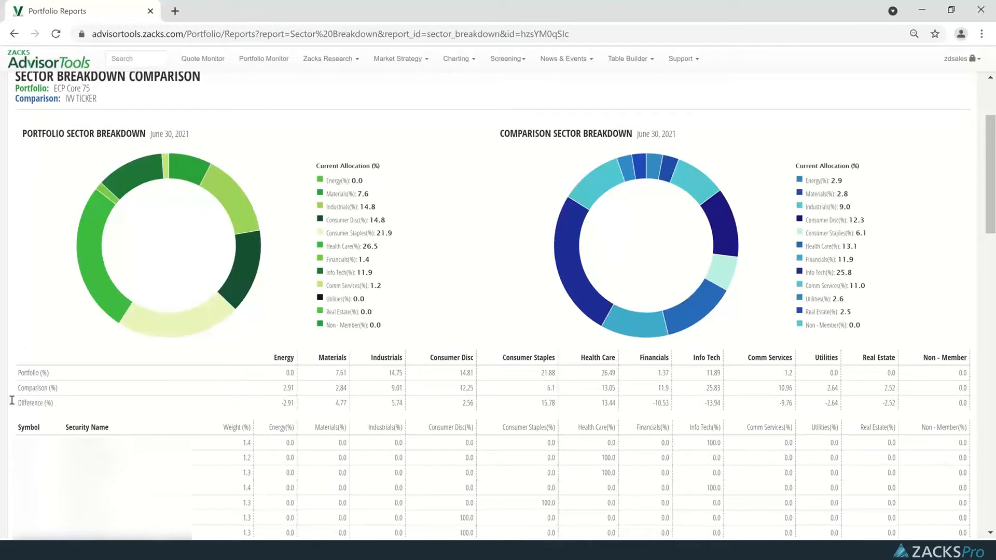
scroll(970, 337, "up", 3)
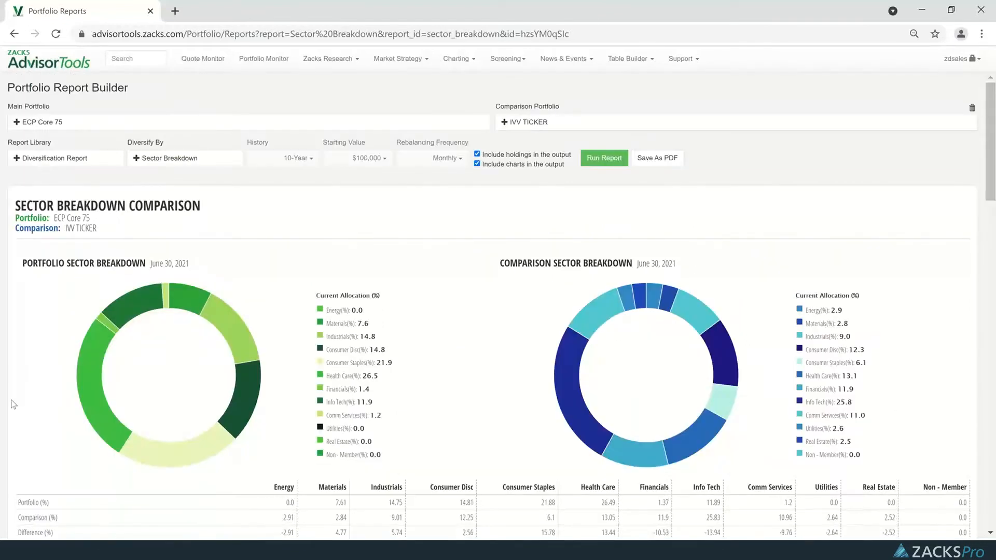
left_click(654, 161)
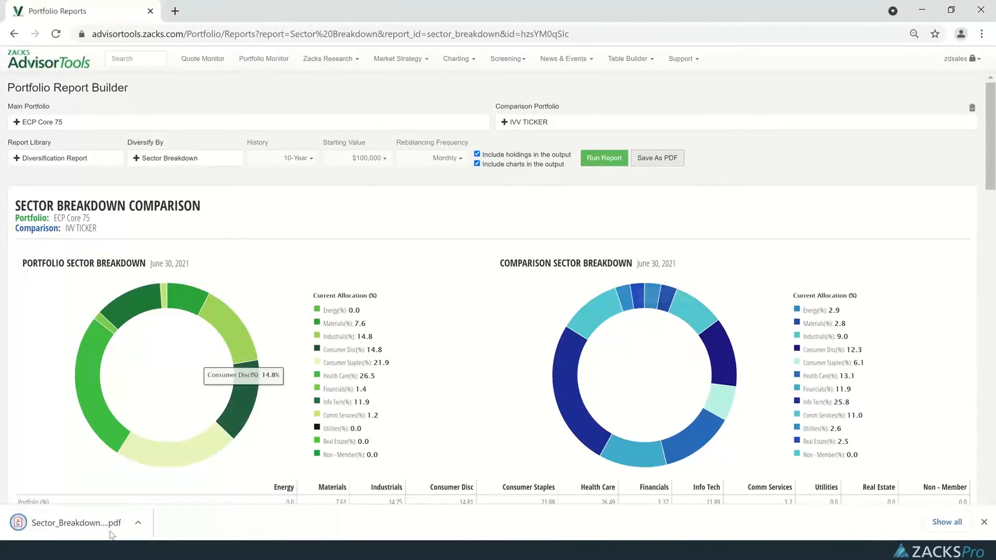
left_click(75, 524)
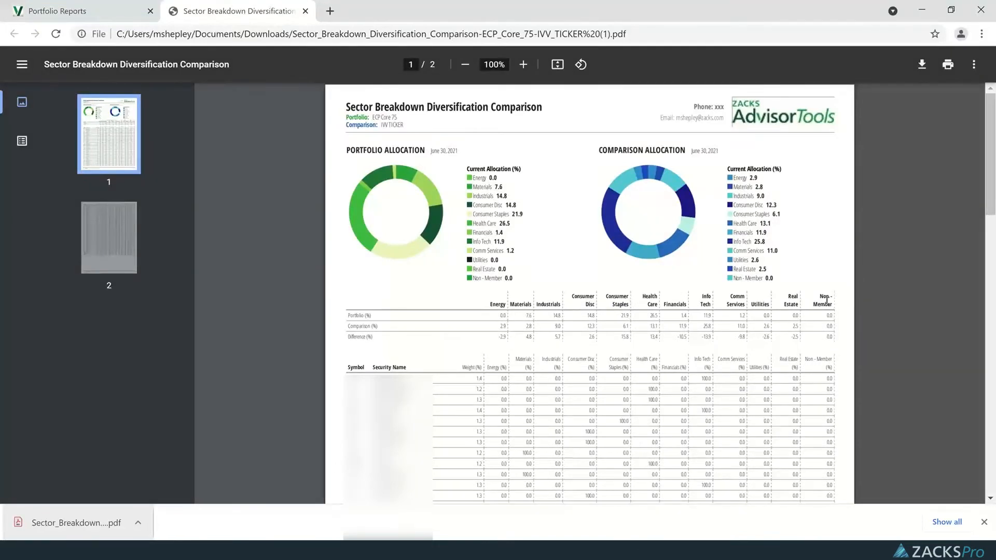
Review both pages of the Sector Breakdown Diversification Comparison PDF, from the allocation charts to the difference row, and close it.
scroll(826, 301, "down", 3)
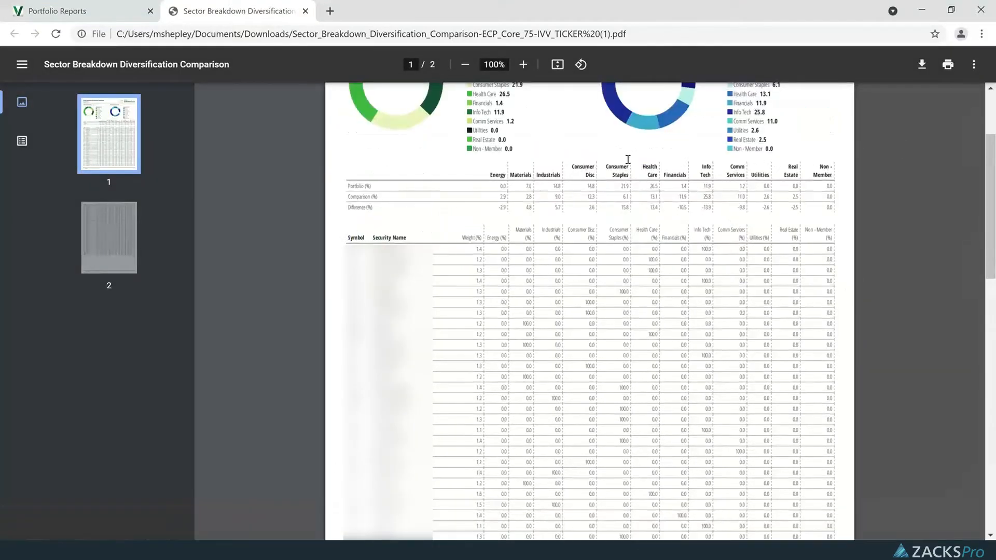
scroll(575, 175, "down", 1)
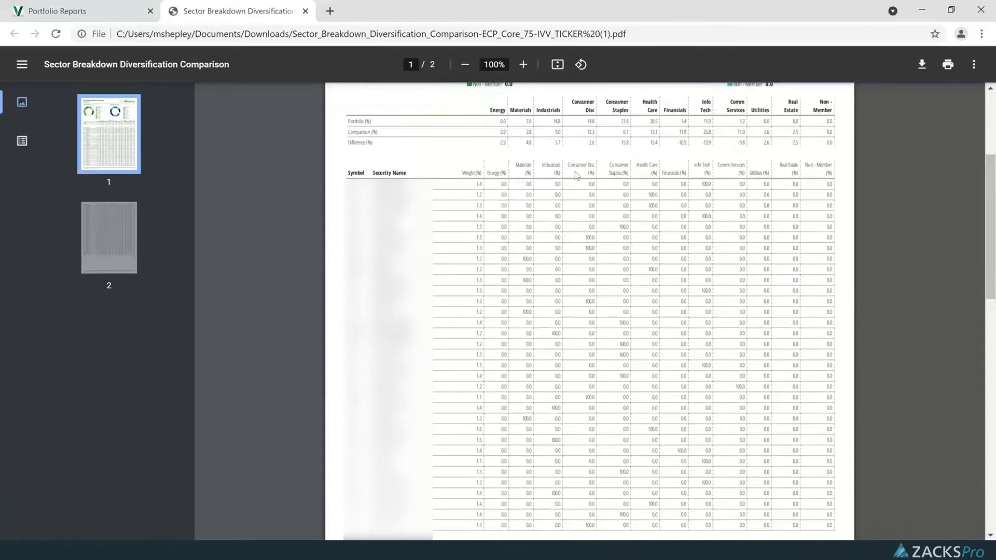
scroll(646, 222, "down", 15)
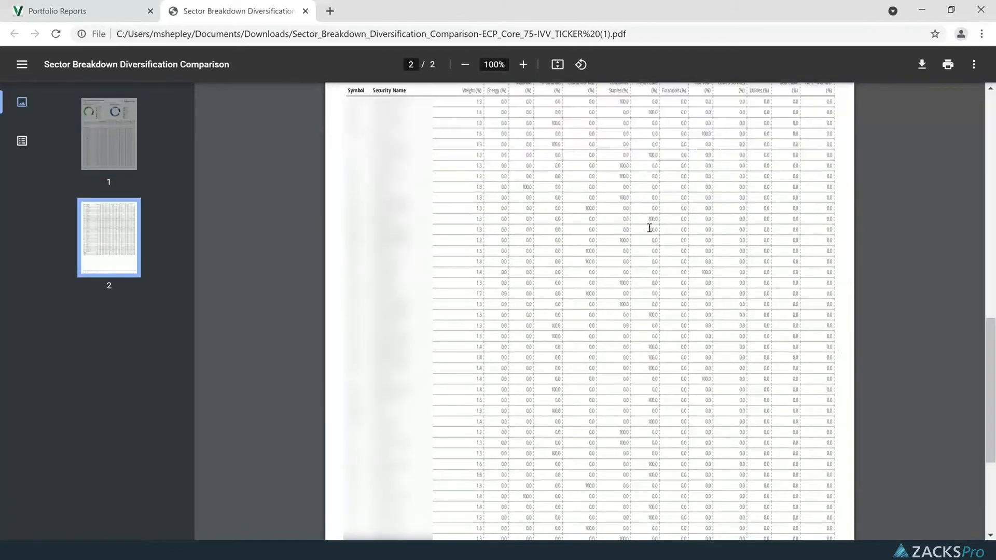
scroll(648, 229, "down", 2)
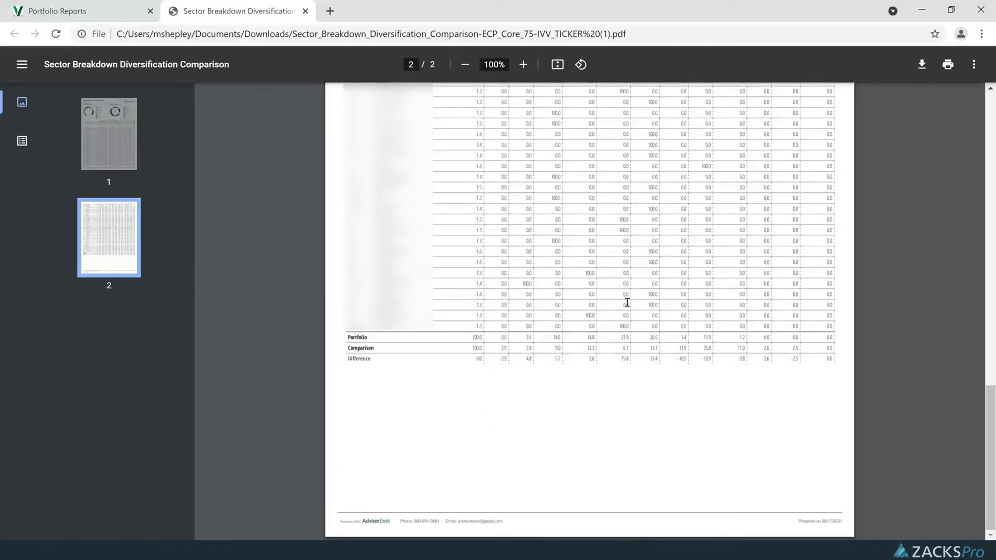
scroll(627, 301, "up", 20)
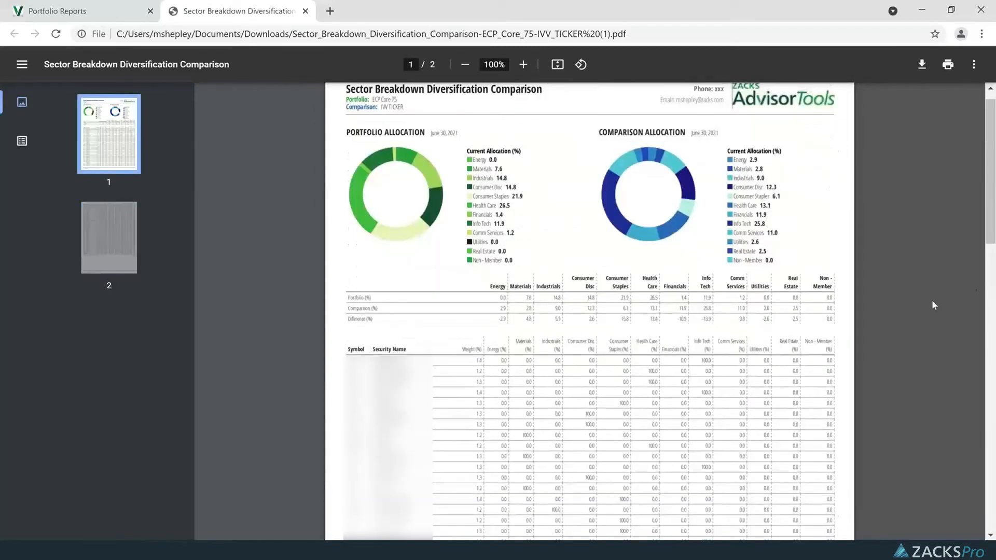
scroll(931, 305, "up", 1)
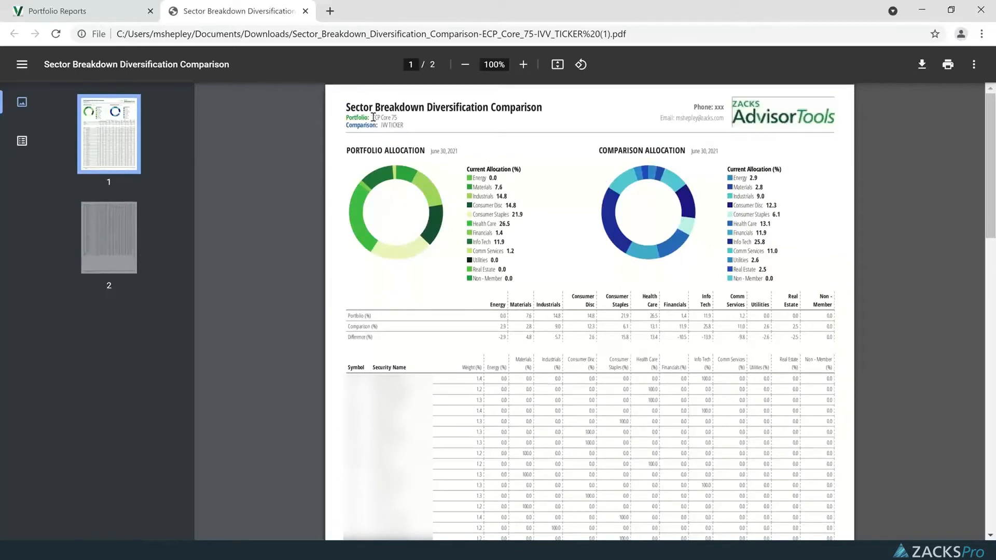
left_click_drag(373, 117, 402, 126)
left_click(377, 120)
scroll(624, 205, "down", 12)
scroll(623, 205, "down", 1)
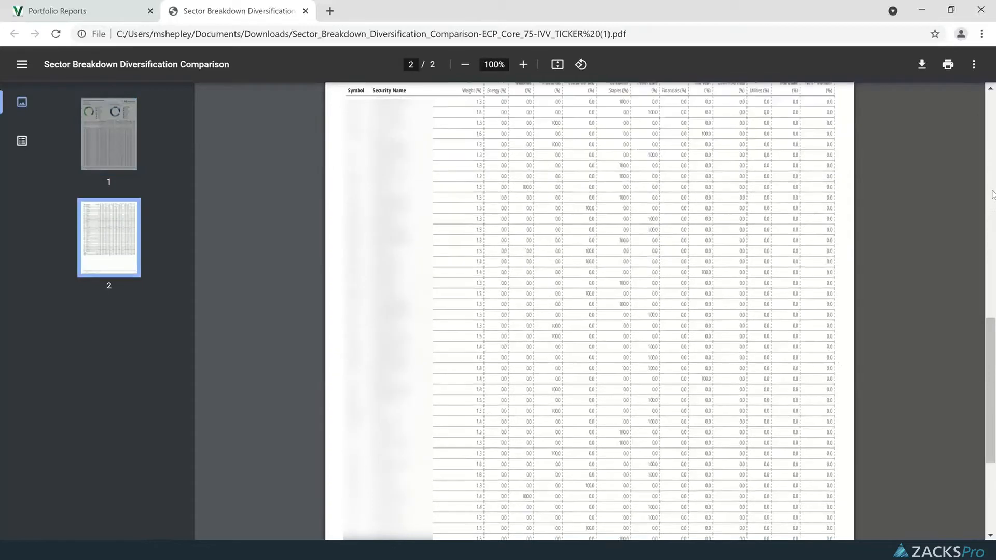
left_click(305, 11)
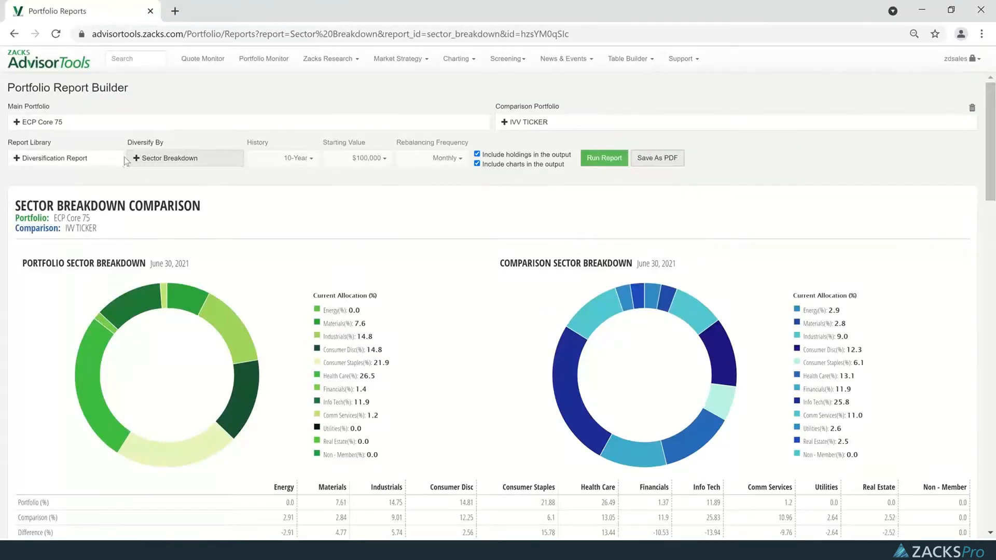
Check the available diversification categories and switch the report for ECP Core 75 and IVV TICKER to Performance Analysis.
left_click(149, 165)
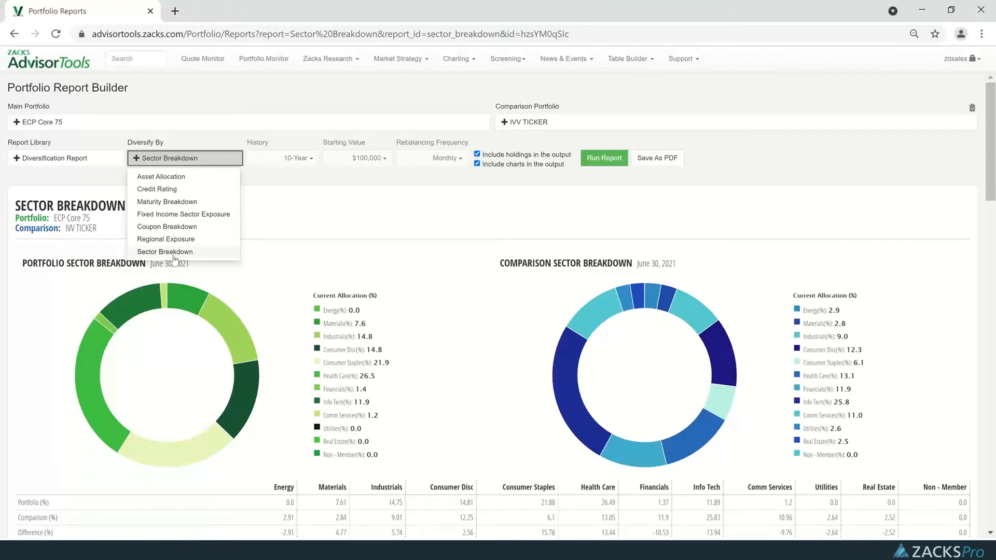
left_click(349, 215)
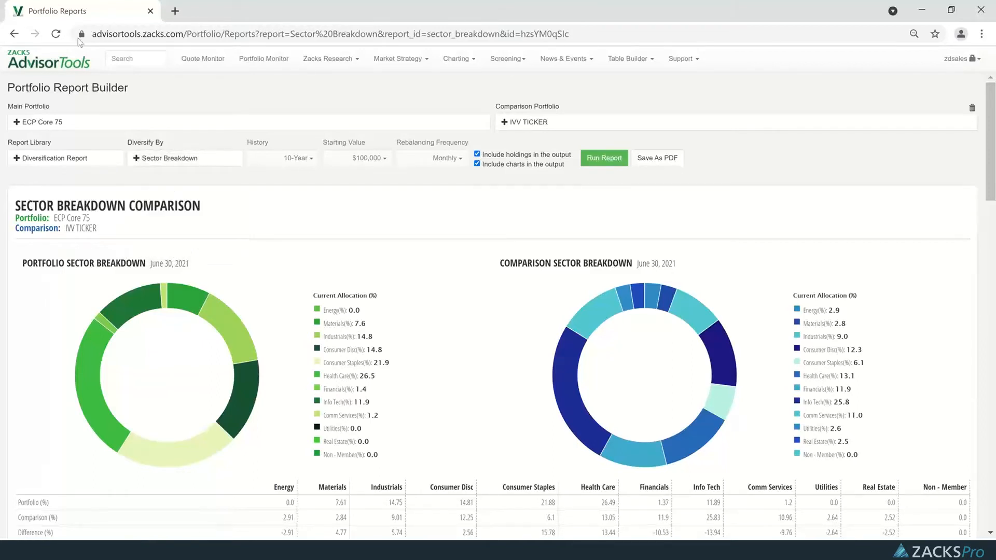
left_click(46, 169)
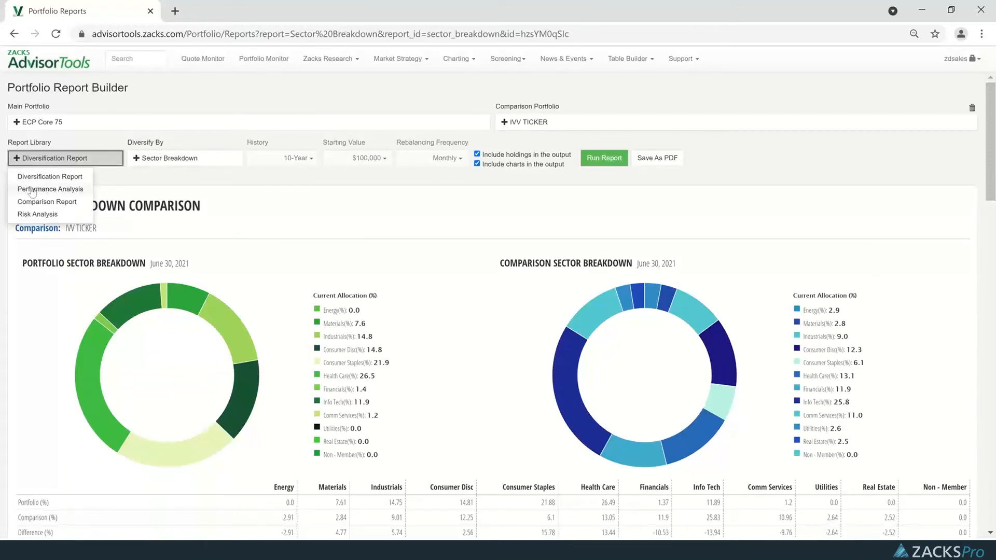
left_click(50, 190)
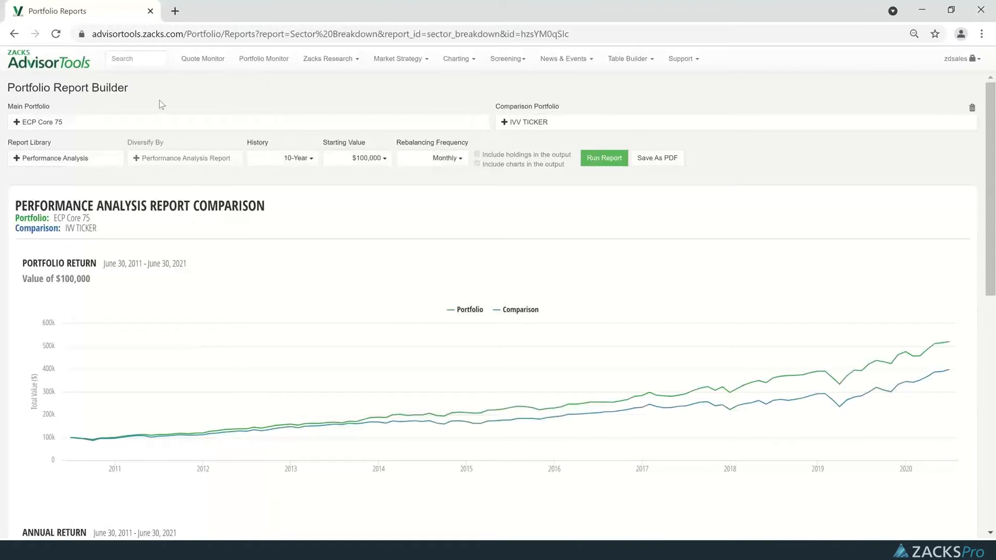
Examine the performance comparison, from the portfolio return chart and annual returns to the performance statistics and risk/return analysis.
scroll(371, 256, "down", 1)
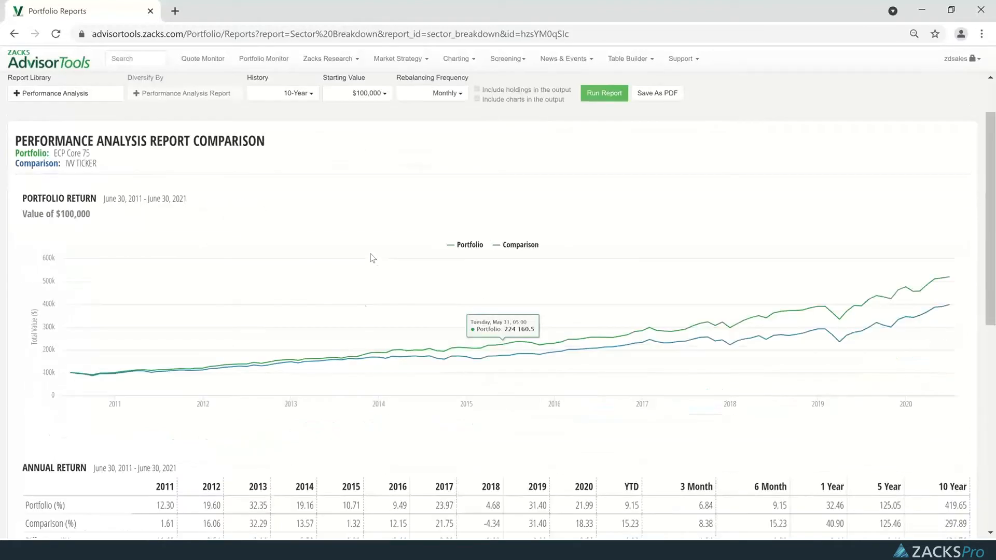
scroll(406, 243, "up", 1)
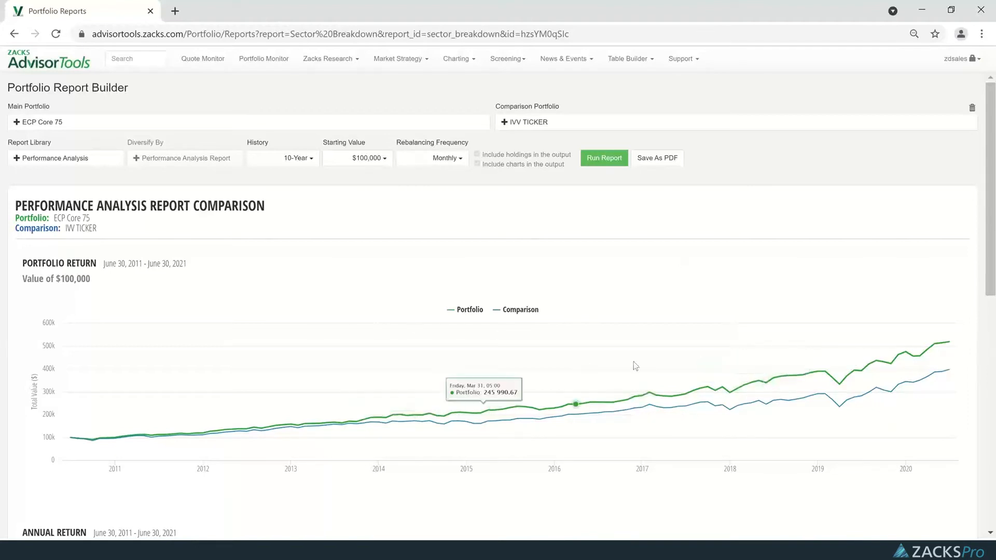
scroll(437, 384, "down", 2)
scroll(439, 388, "down", 2)
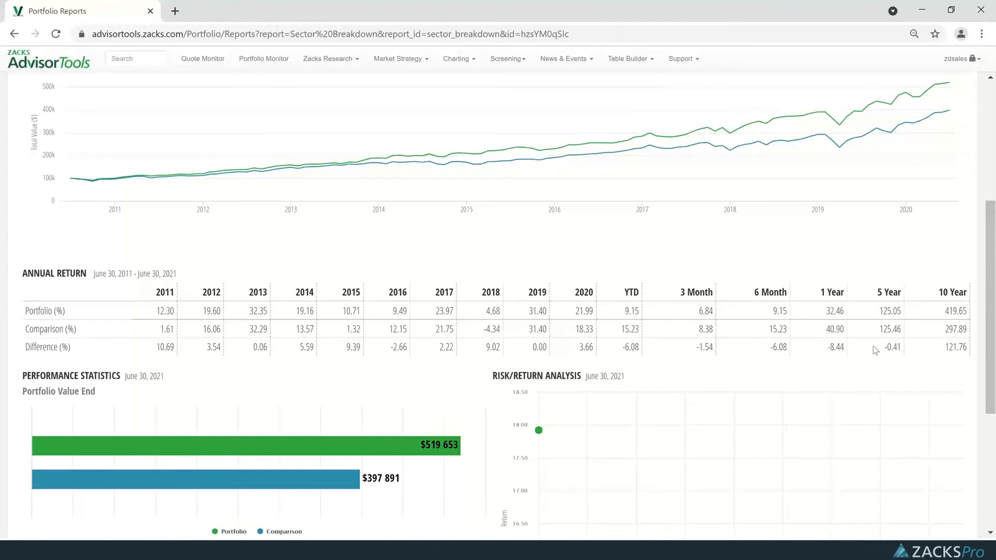
scroll(479, 356, "down", 2)
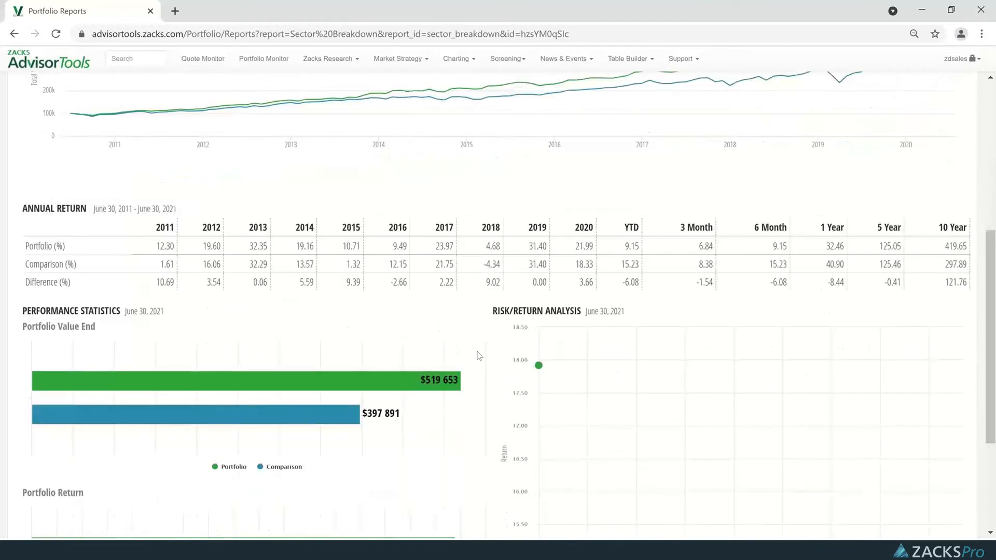
scroll(479, 358, "down", 1)
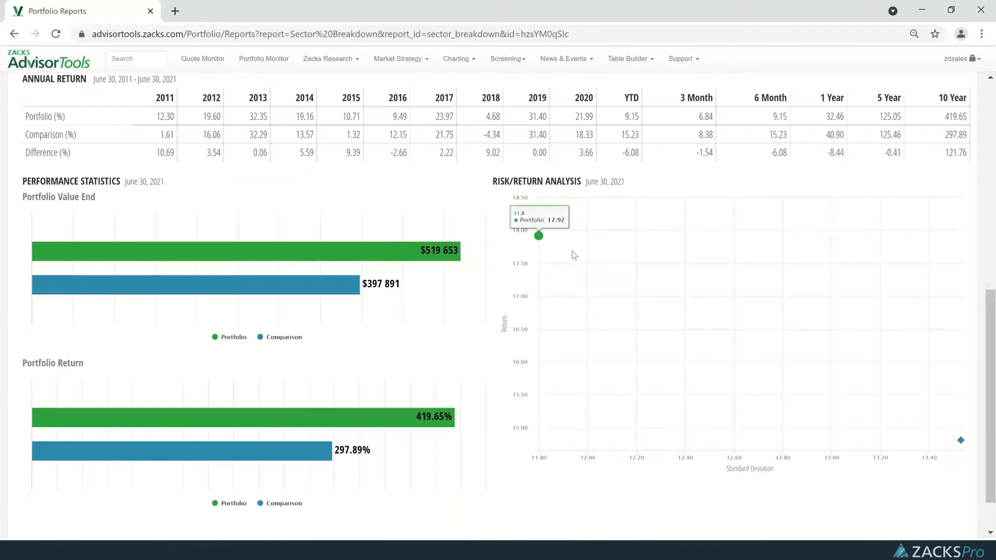
scroll(569, 366, "down", 1)
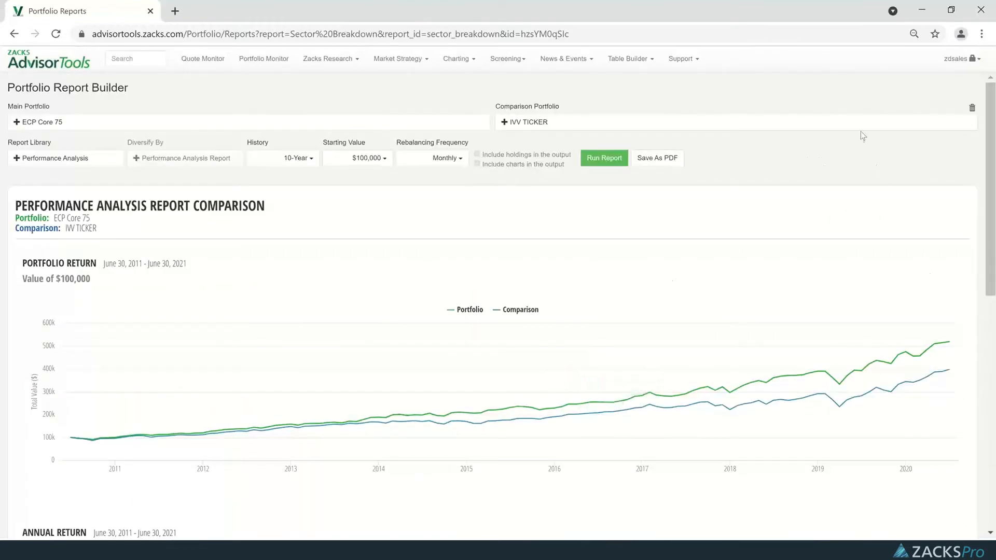
Save the performance analysis comparison as a PDF and open the downloaded file.
left_click(662, 165)
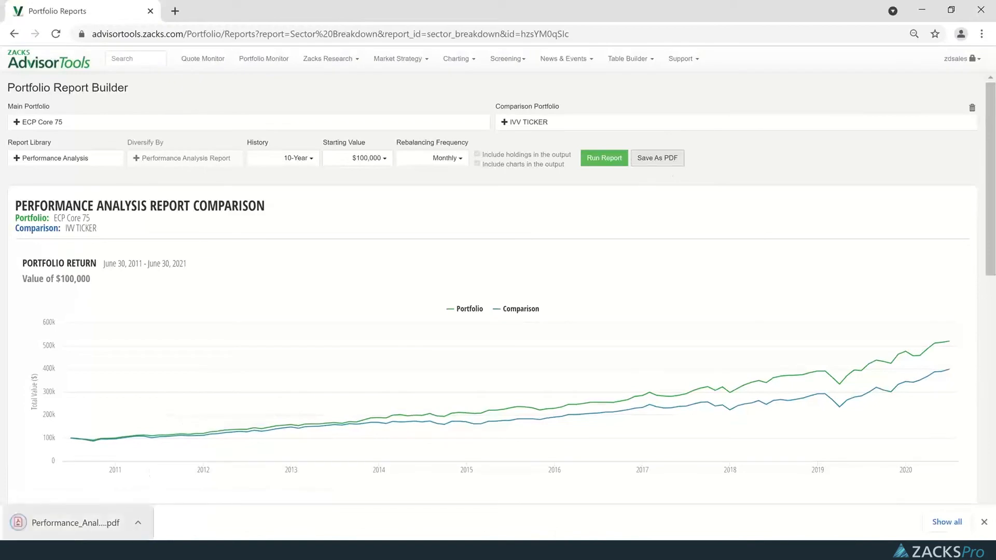
left_click(85, 525)
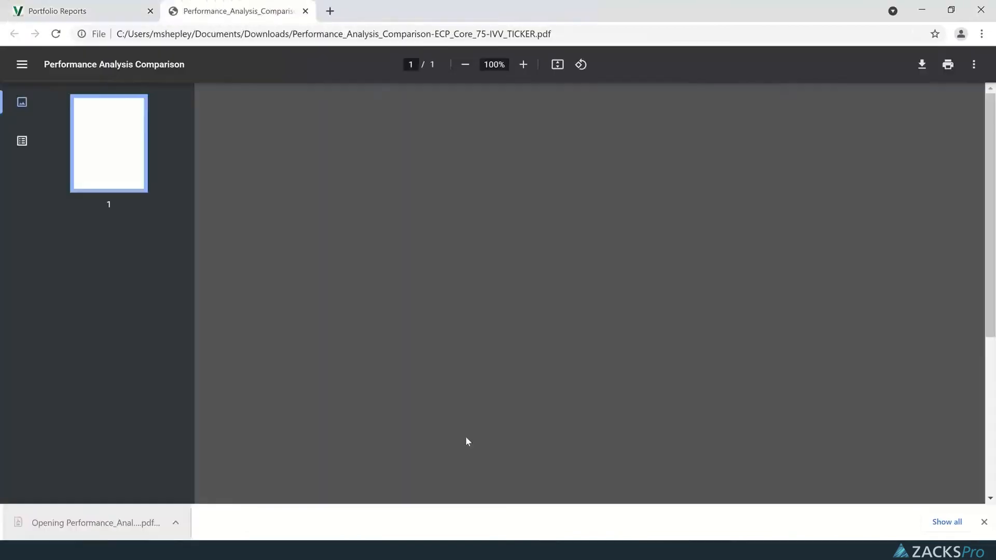
scroll(769, 322, "down", 1)
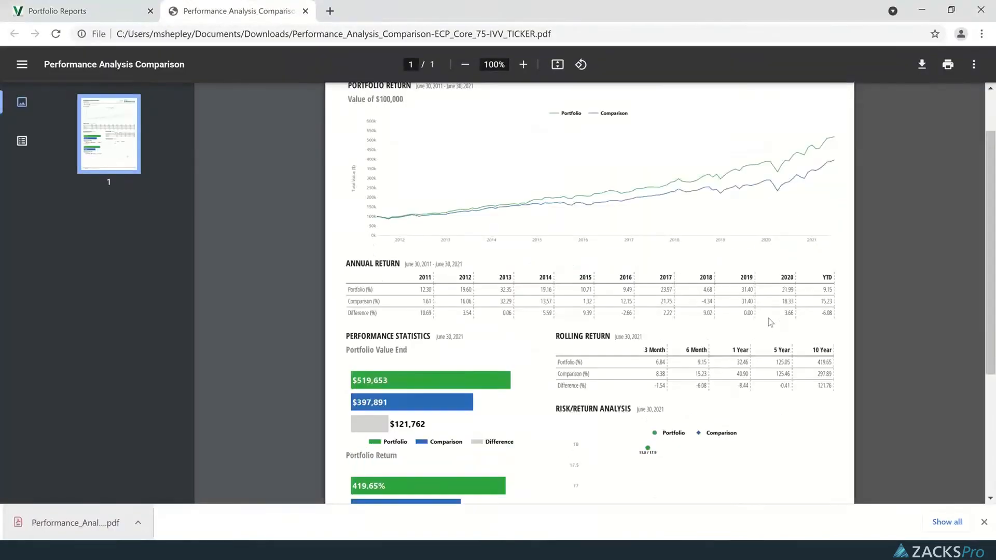
Review the Performance Analysis Comparison PDF, including its annual and rolling returns, performance statistics and risk/return chart, and close it.
scroll(768, 318, "down", 1)
scroll(767, 319, "down", 2)
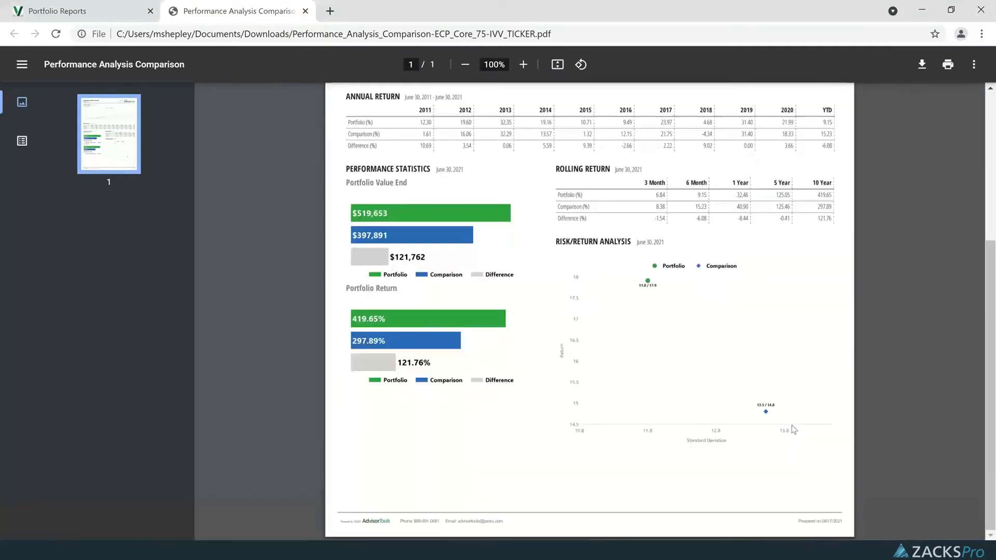
scroll(792, 306, "up", 3)
scroll(735, 332, "up", 1)
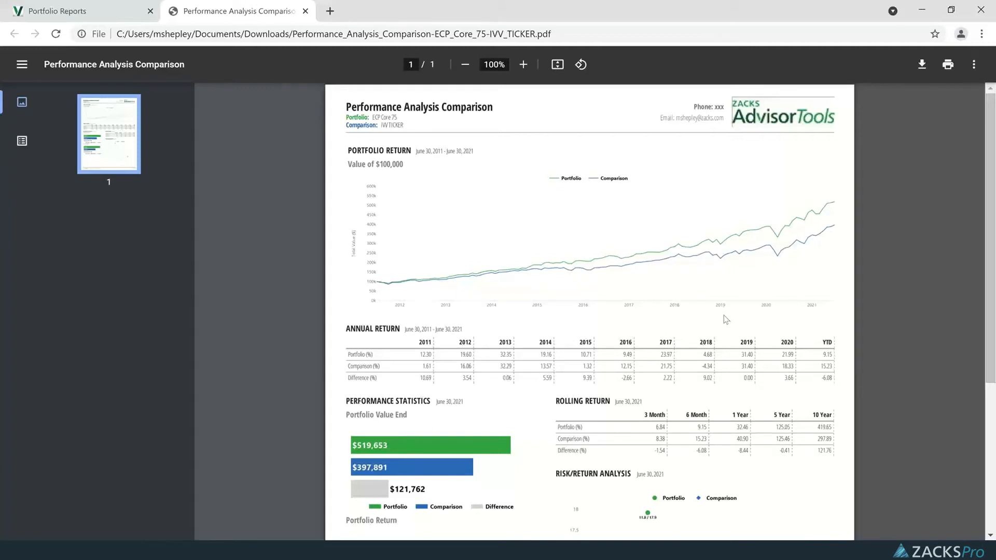
scroll(727, 347, "down", 1)
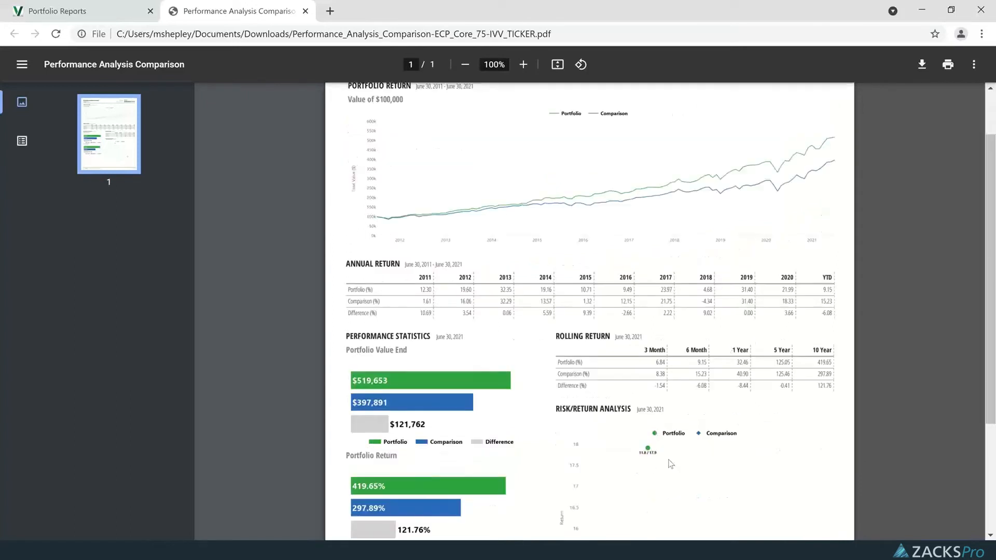
scroll(951, 438, "down", 2)
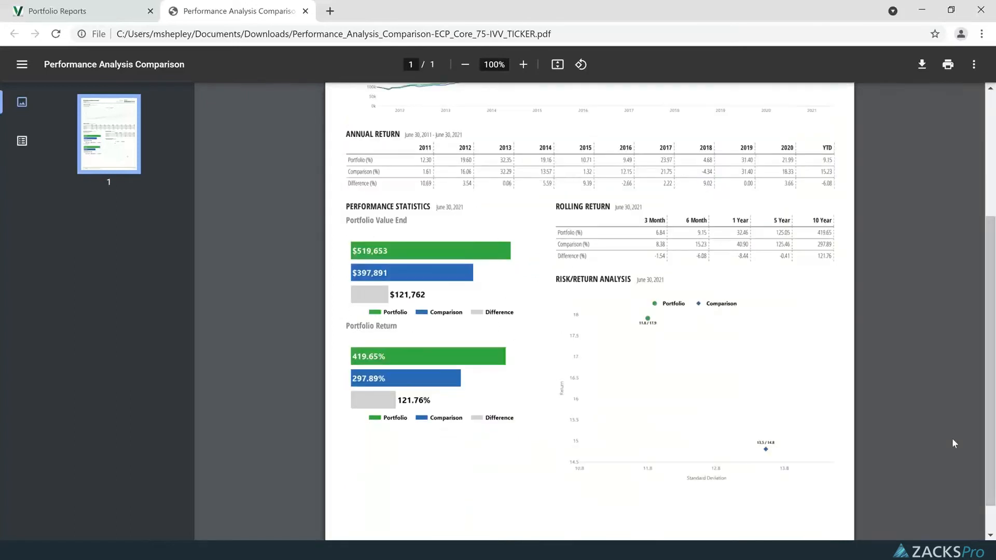
scroll(931, 411, "down", 1)
scroll(926, 400, "up", 4)
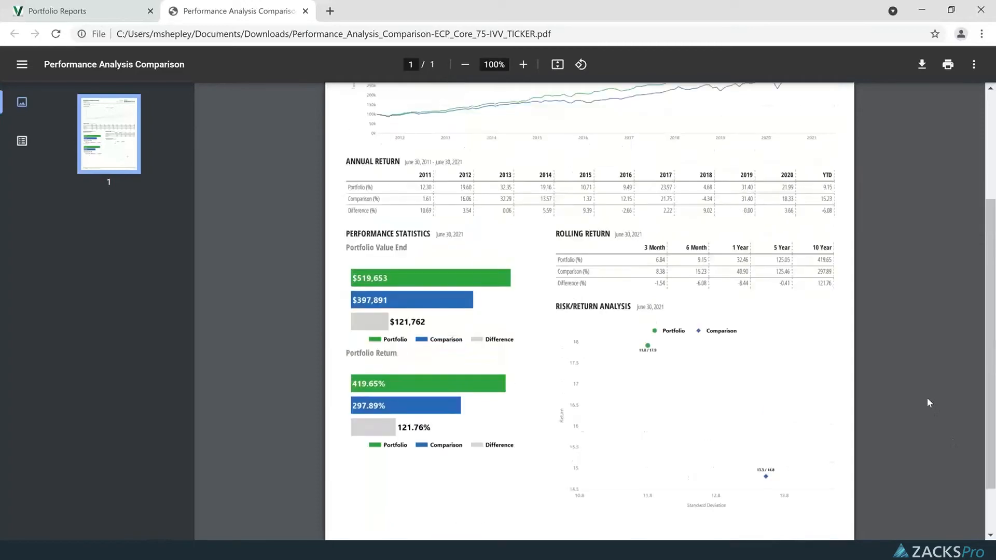
left_click(305, 11)
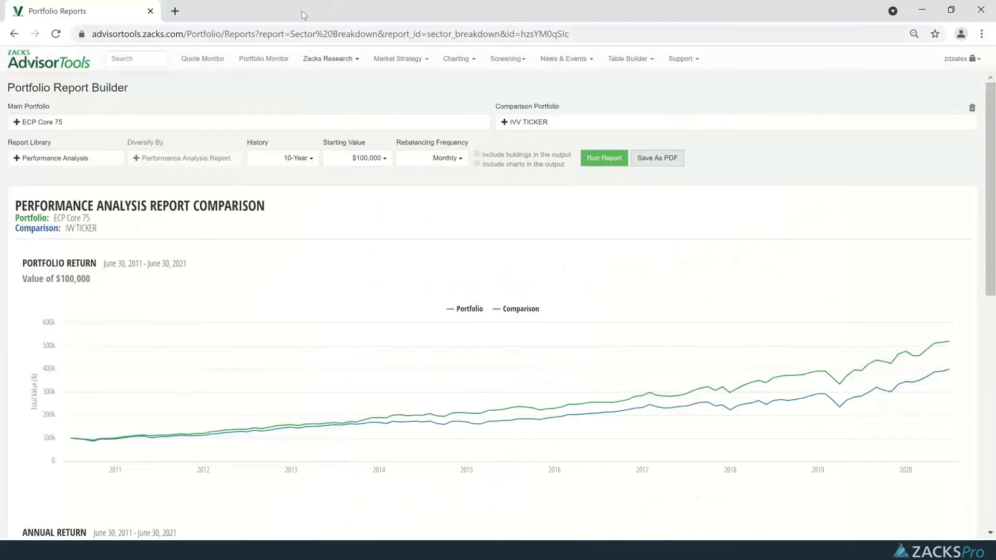
Switch the report for ECP Core 75 and IVV TICKER to a Comparison Report diversified by Sector Breakdown.
left_click(66, 159)
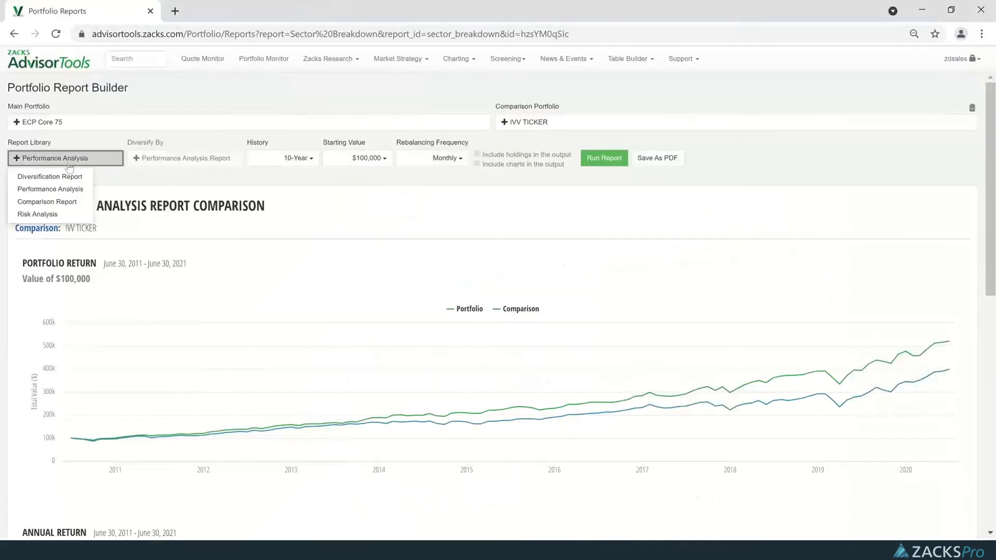
left_click(52, 206)
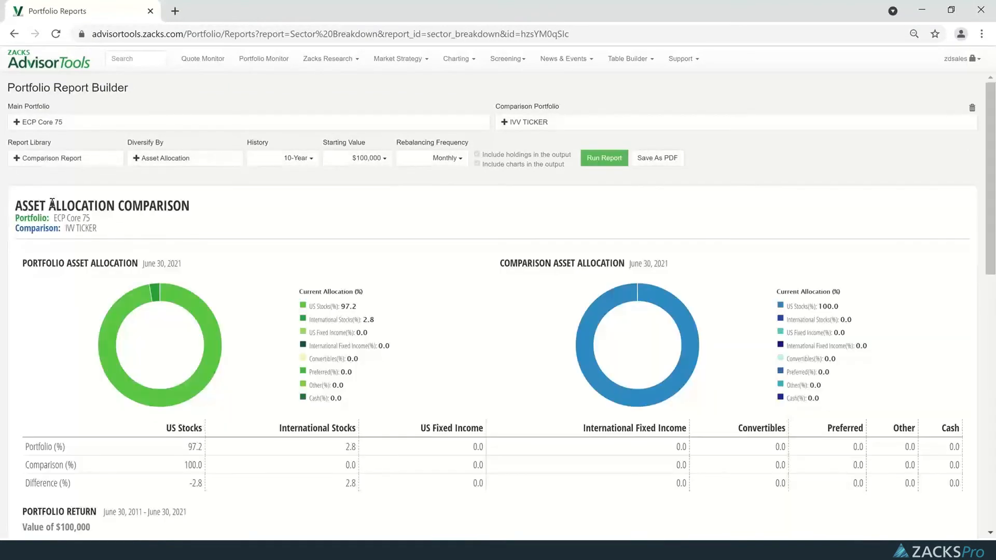
left_click(175, 167)
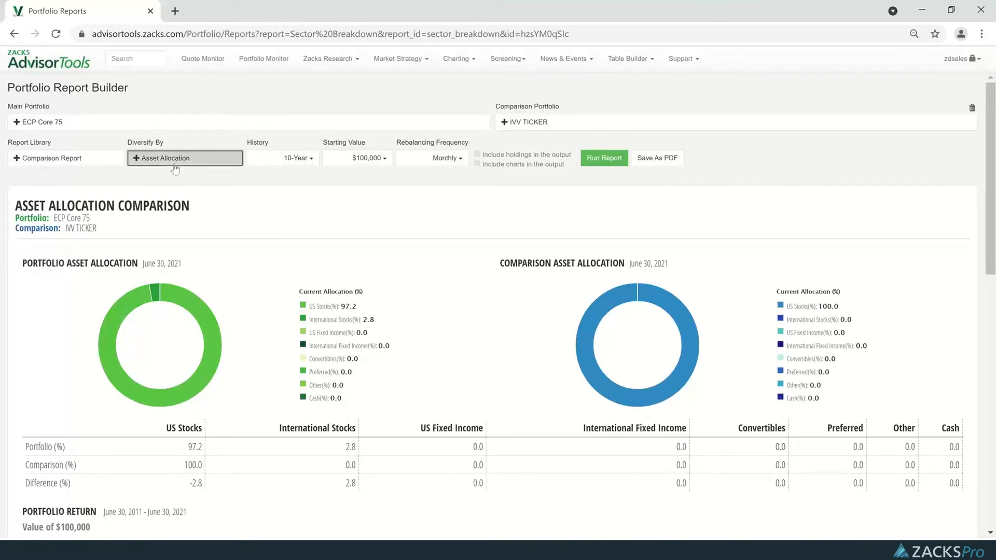
left_click(178, 256)
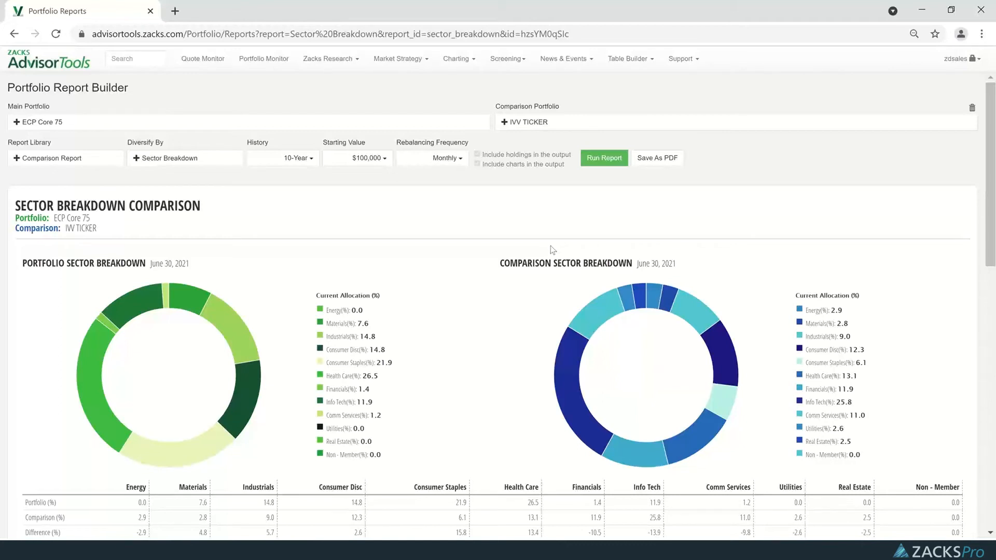
Examine the sector breakdown comparison, from the allocation charts and portfolio return to the performance statistics, risk analysis and expenses.
scroll(552, 256, "down", 2)
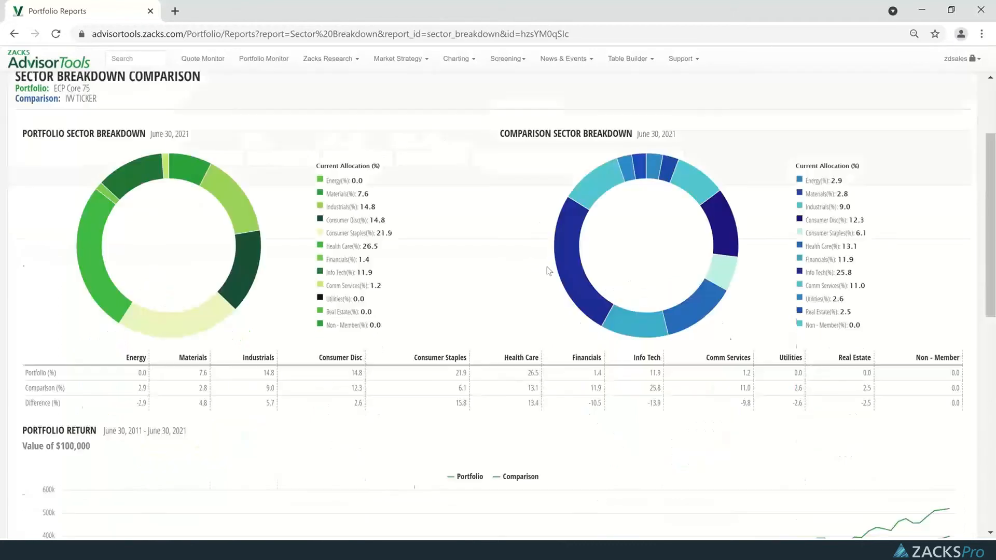
mouse_move(578, 268)
scroll(578, 268, "up", 1)
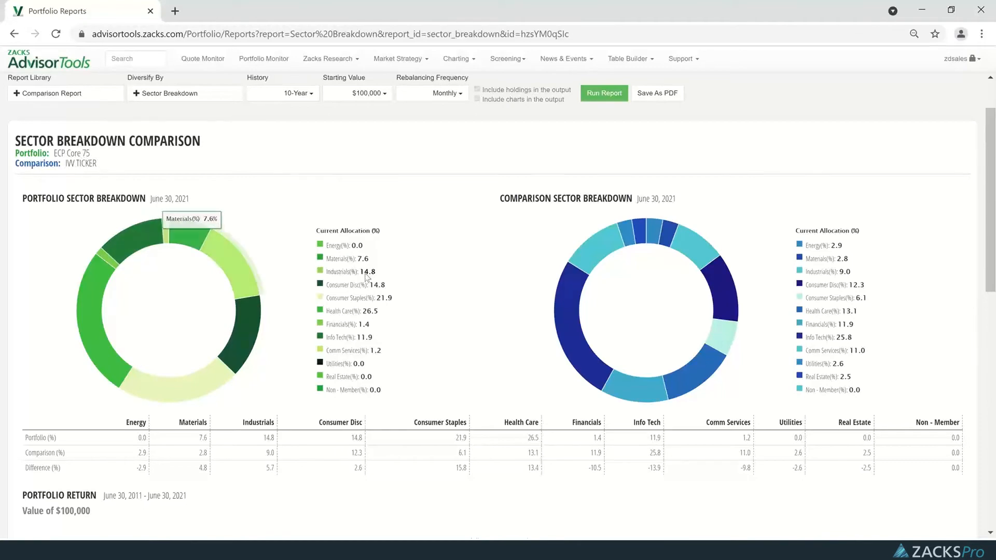
scroll(399, 307, "down", 4)
scroll(630, 358, "down", 1)
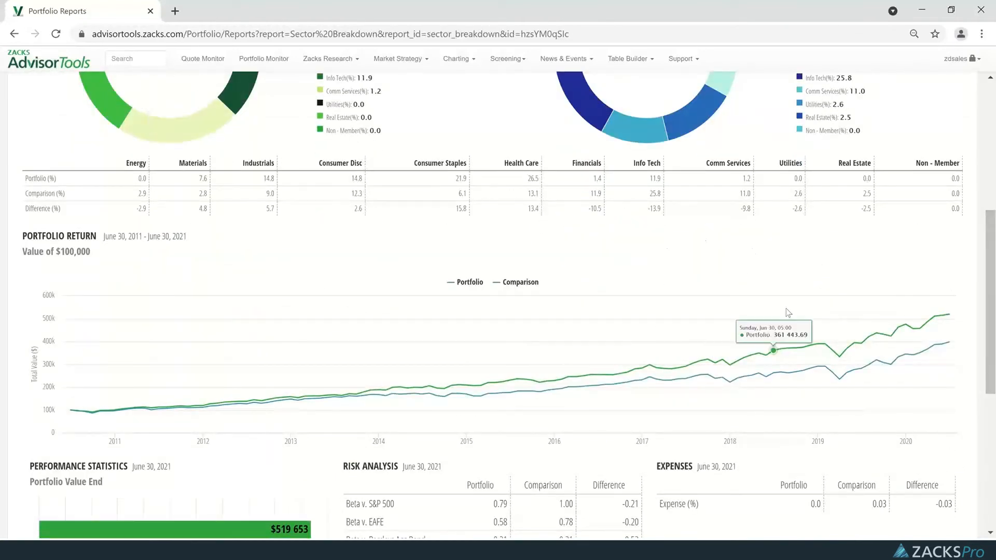
scroll(751, 337, "down", 1)
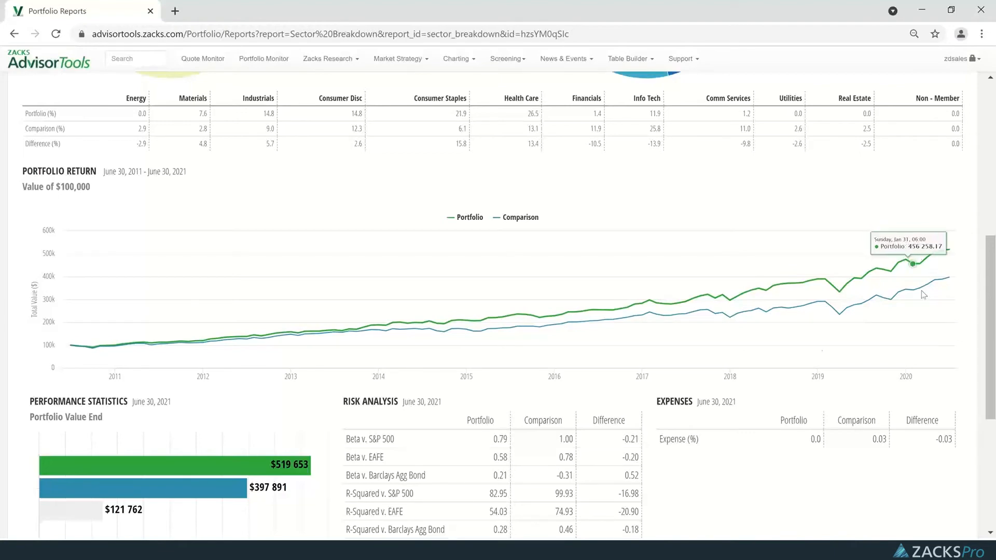
scroll(757, 371, "down", 4)
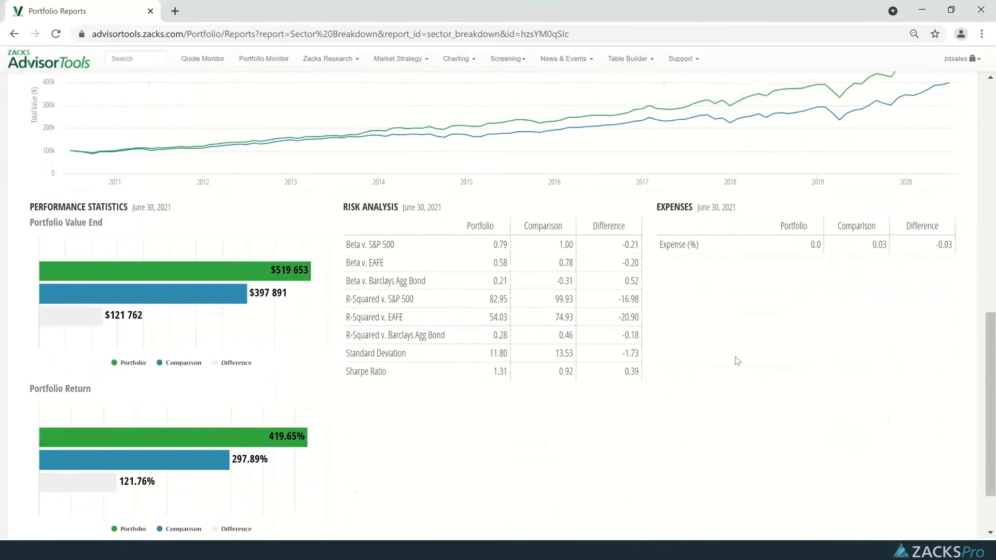
scroll(684, 349, "down", 1)
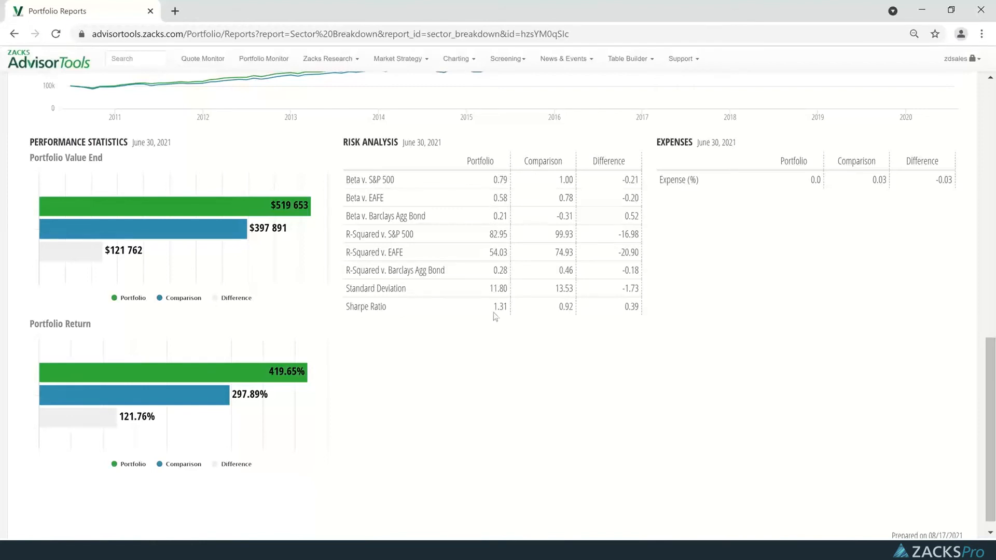
left_click_drag(809, 183, 952, 182)
left_click(898, 253)
Switch the report for ECP Core 75 and IVV TICKER to Risk Analysis.
scroll(506, 423, "up", 13)
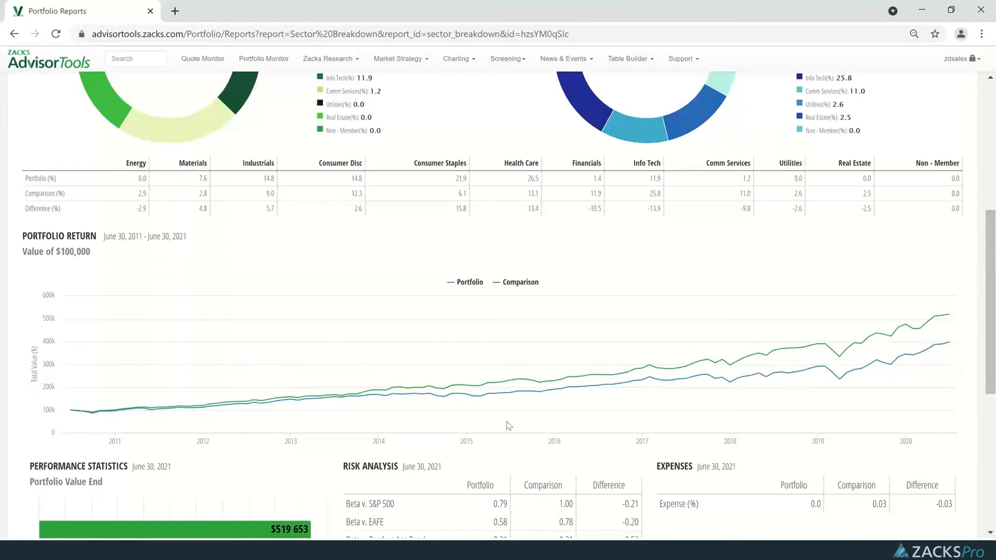
scroll(506, 422, "up", 2)
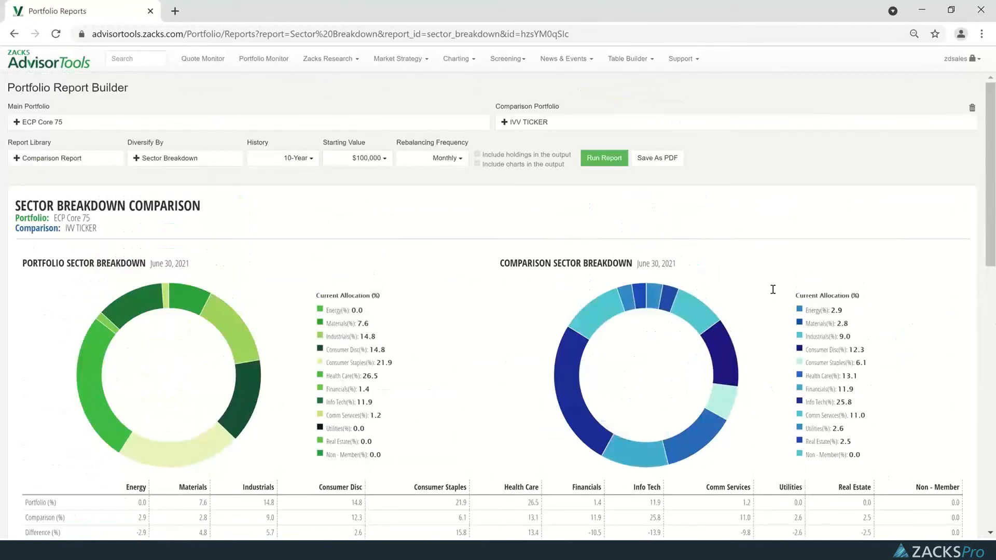
left_click(62, 162)
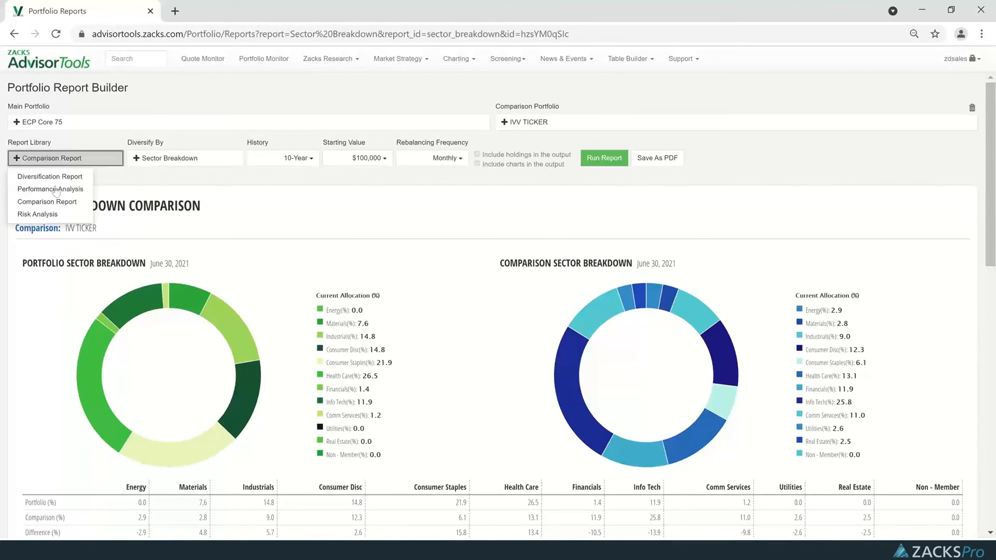
left_click(43, 217)
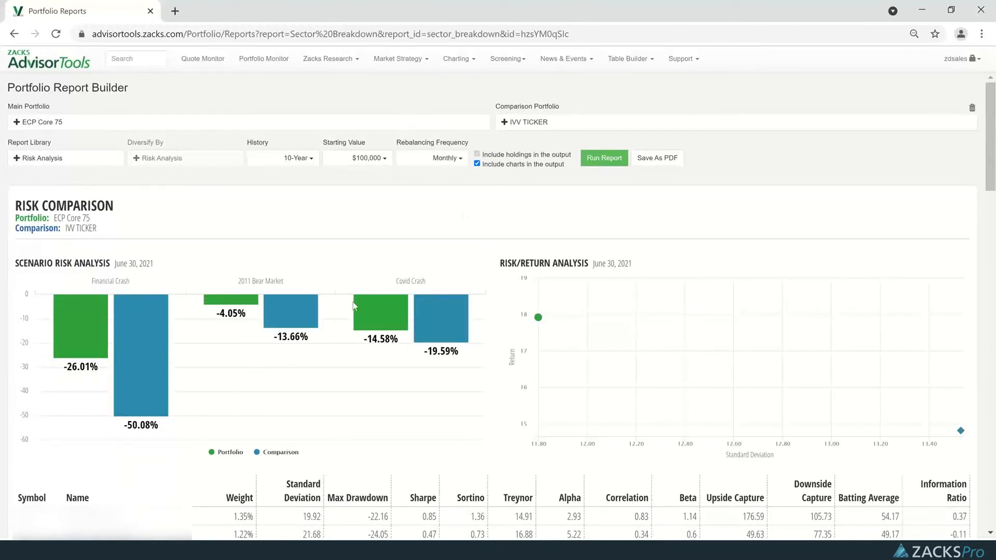
Examine the risk comparison, including the market crash scenarios, risk/return chart, per-holding risk statistics and the portfolio and comparison totals.
mouse_move(108, 381)
mouse_move(108, 324)
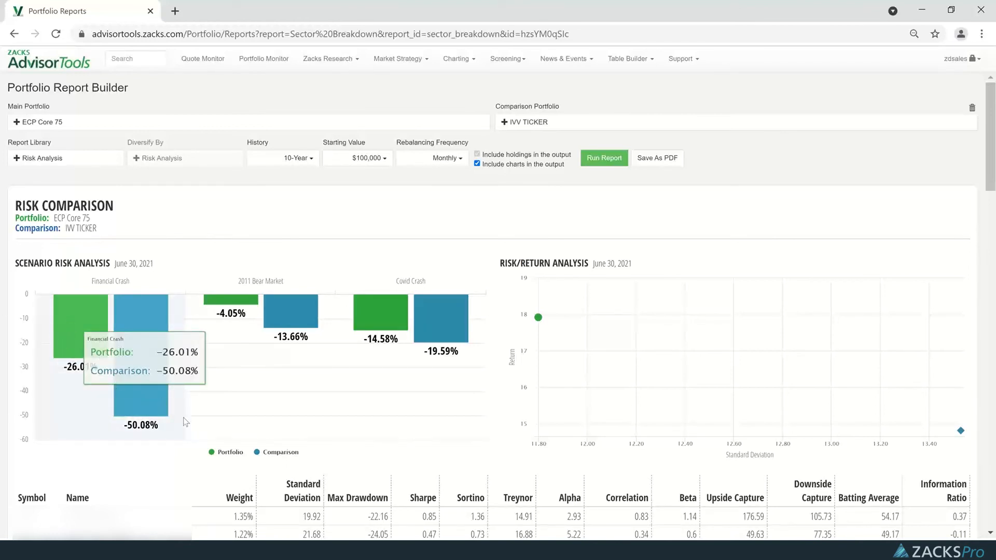
mouse_move(297, 366)
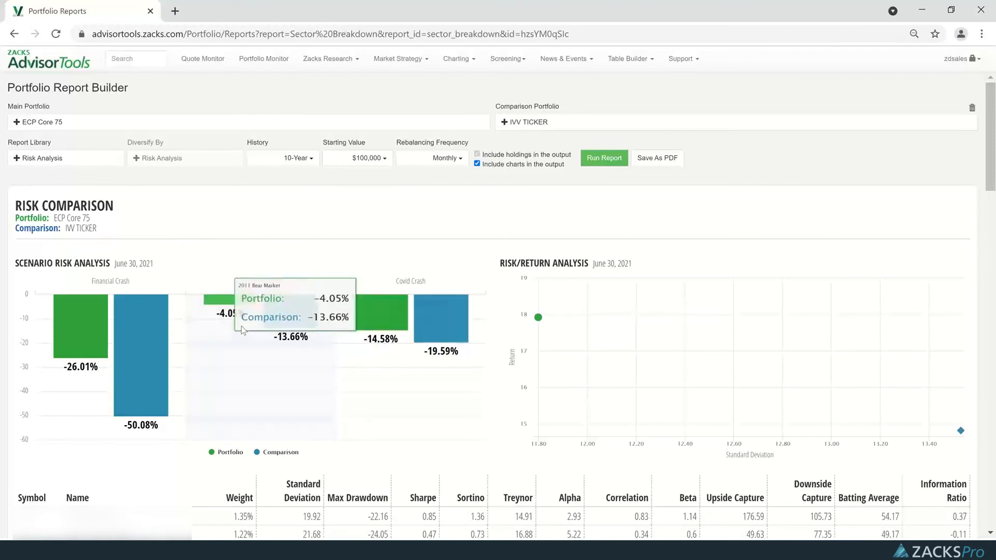
mouse_move(430, 364)
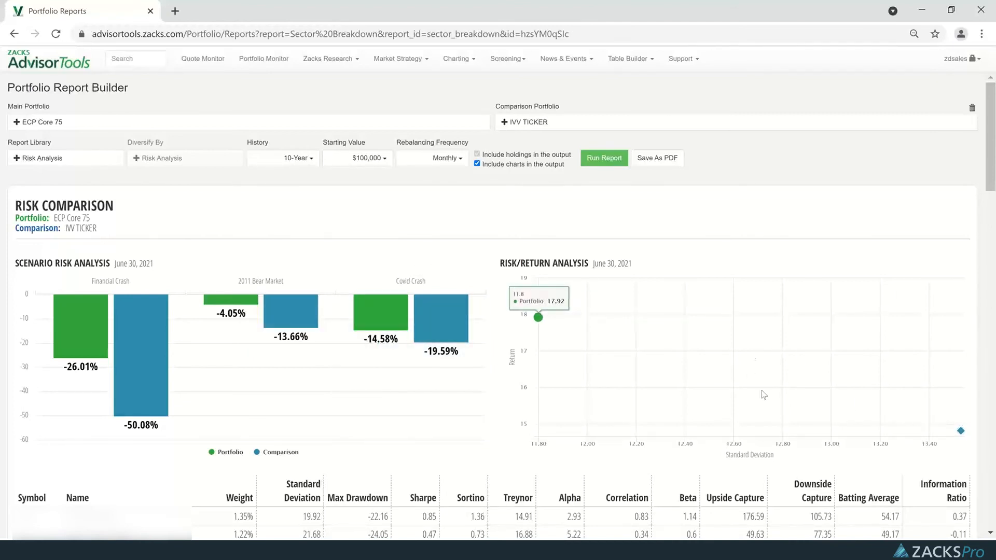
scroll(735, 396, "down", 3)
scroll(738, 404, "down", 4)
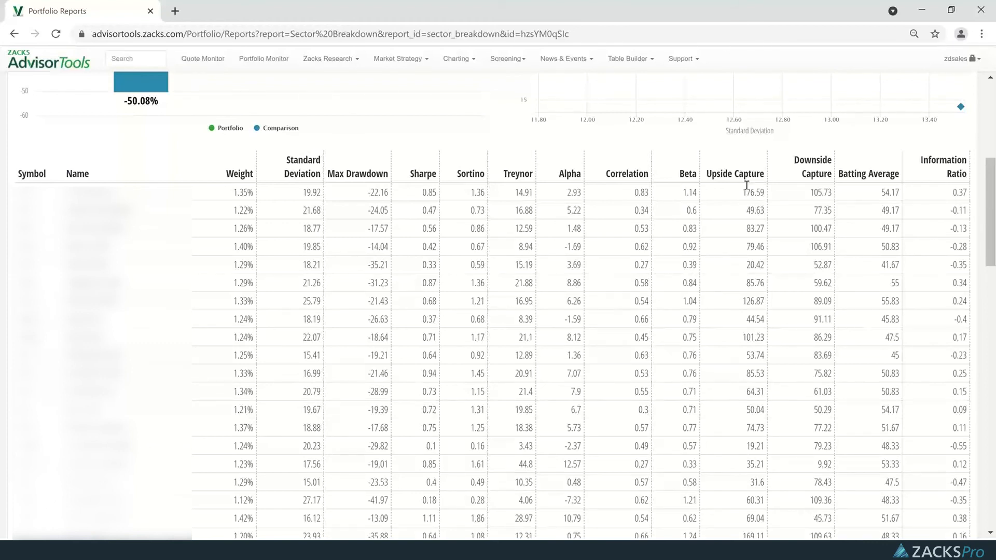
scroll(746, 185, "down", 4)
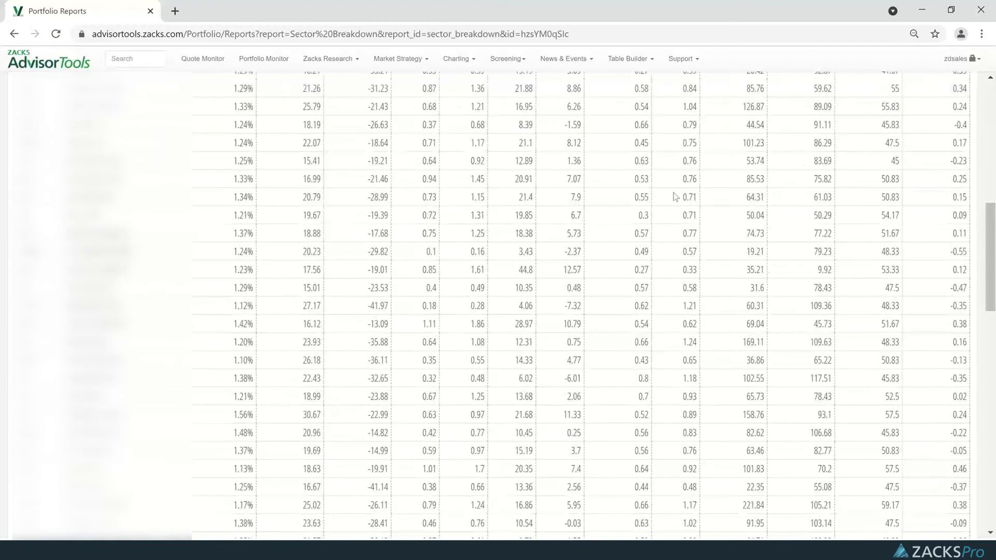
scroll(575, 289, "down", 10)
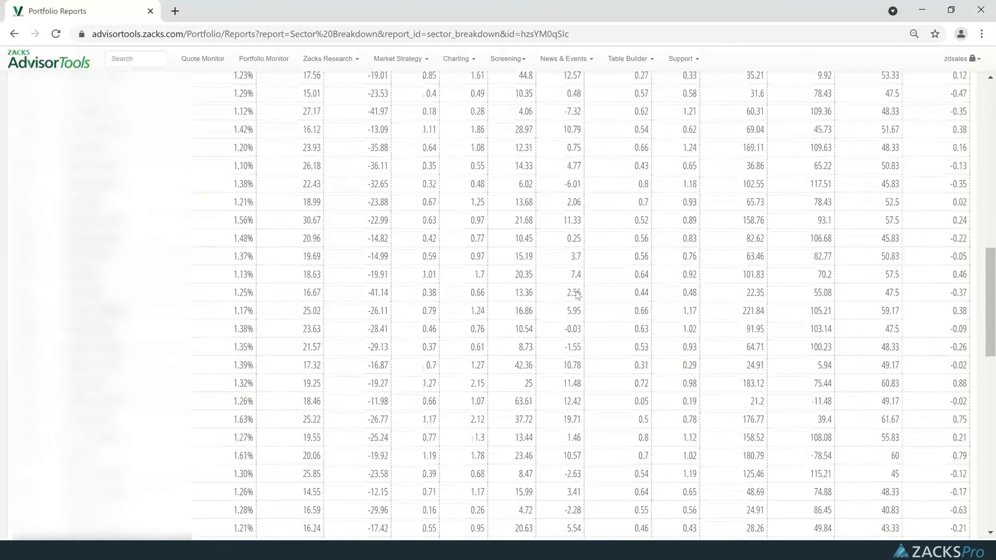
scroll(579, 292, "down", 8)
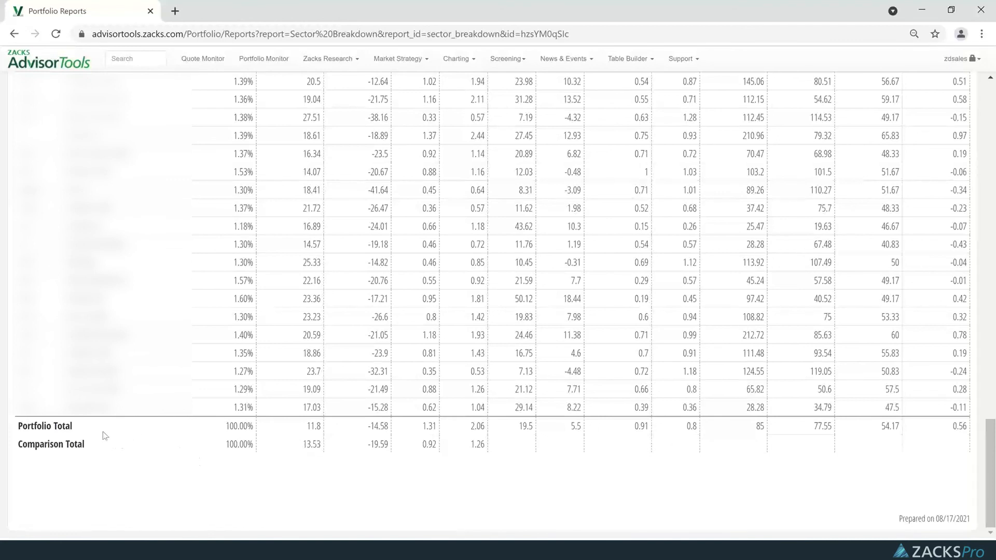
left_click_drag(18, 444, 87, 446)
left_click(308, 449)
Save the risk analysis comparison as a PDF and open the downloaded file.
scroll(618, 434, "up", 8)
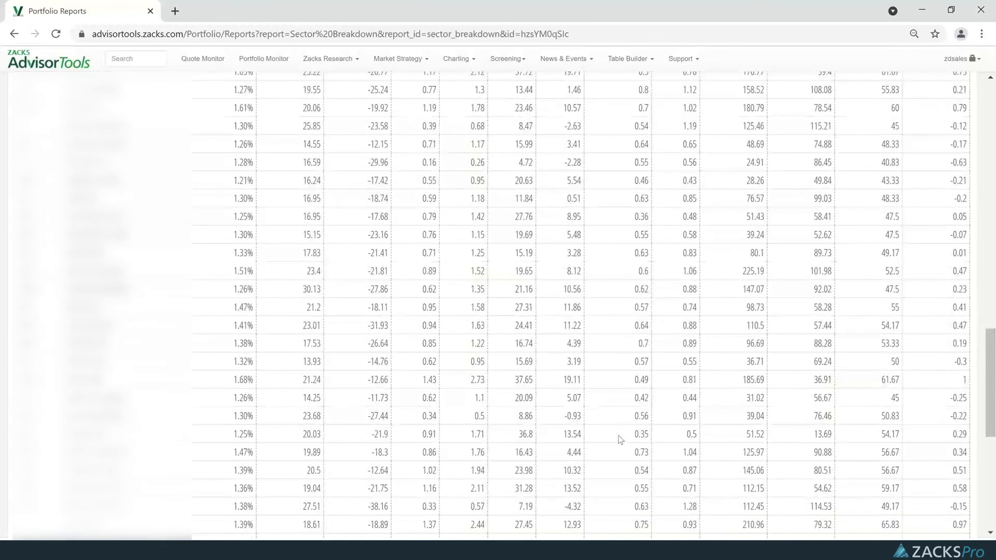
scroll(650, 430, "up", 15)
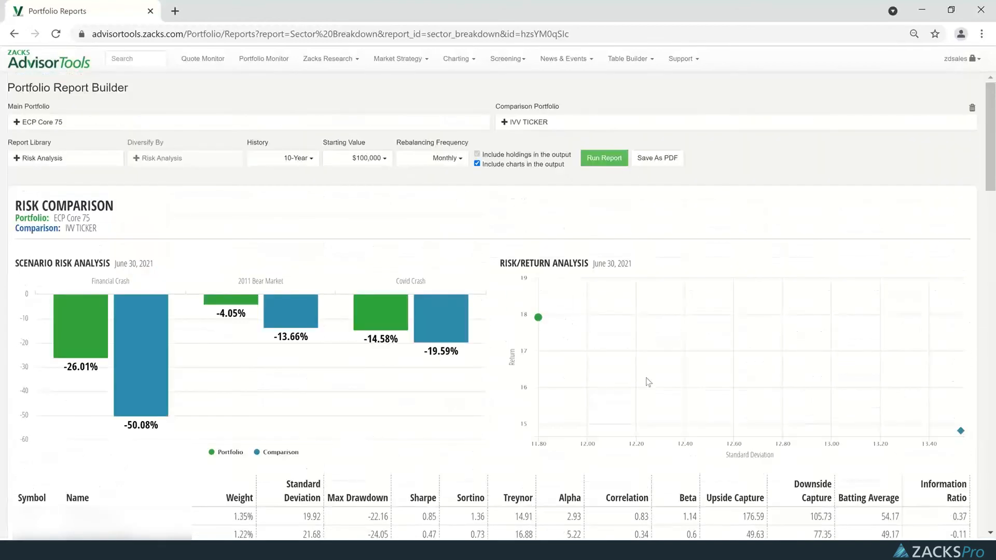
left_click(656, 161)
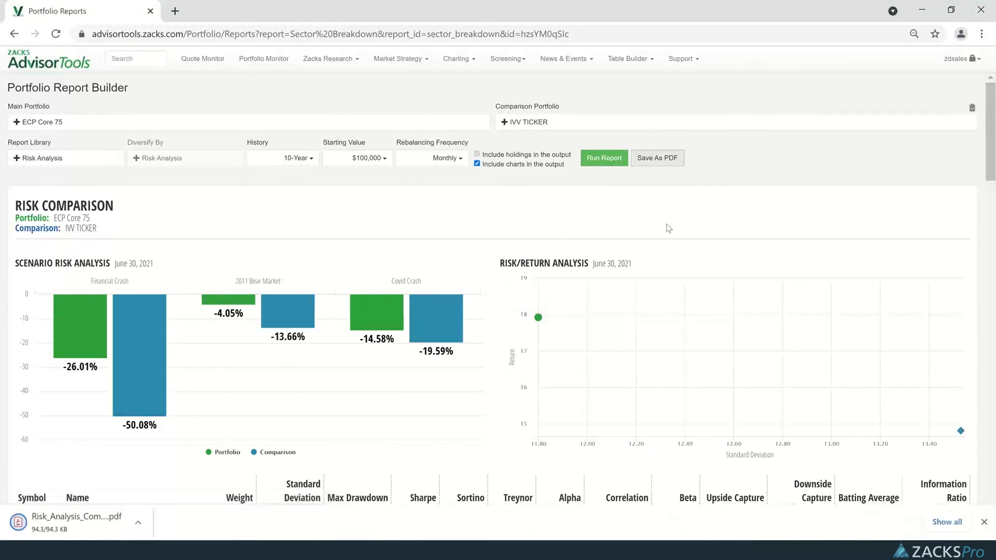
left_click(76, 523)
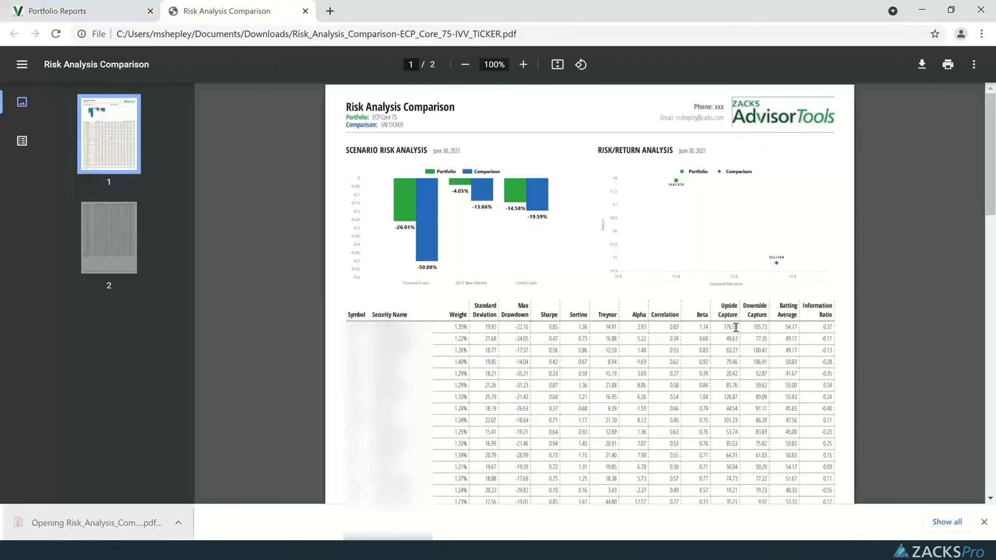
Review both pages of the Risk Analysis Comparison PDF, including its holdings table and totals, and close it.
scroll(735, 327, "down", 15)
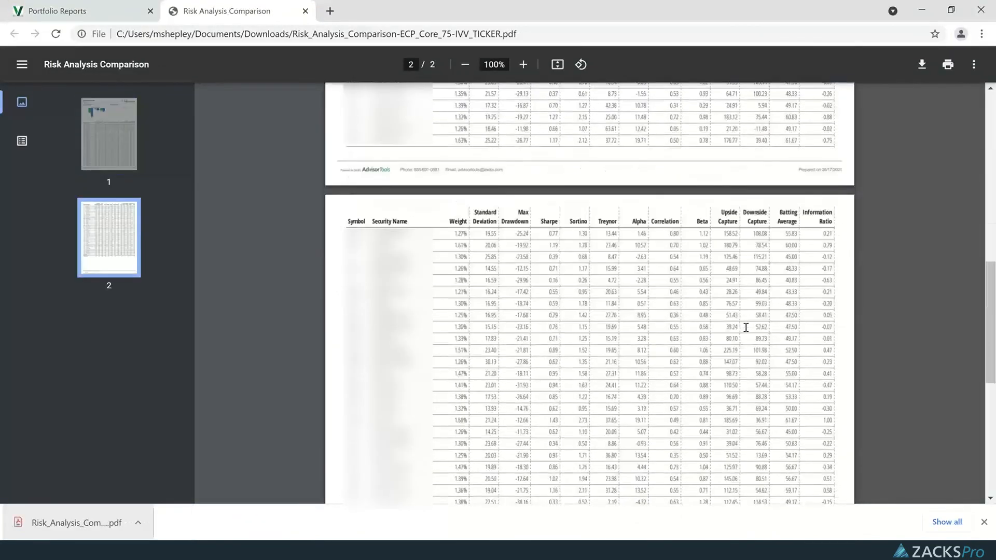
scroll(745, 327, "down", 5)
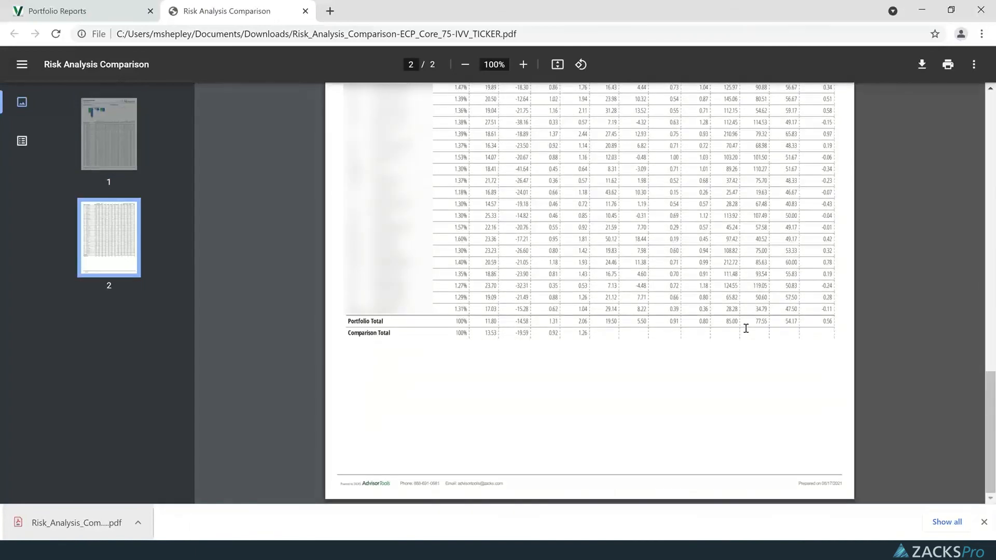
scroll(746, 328, "up", 14)
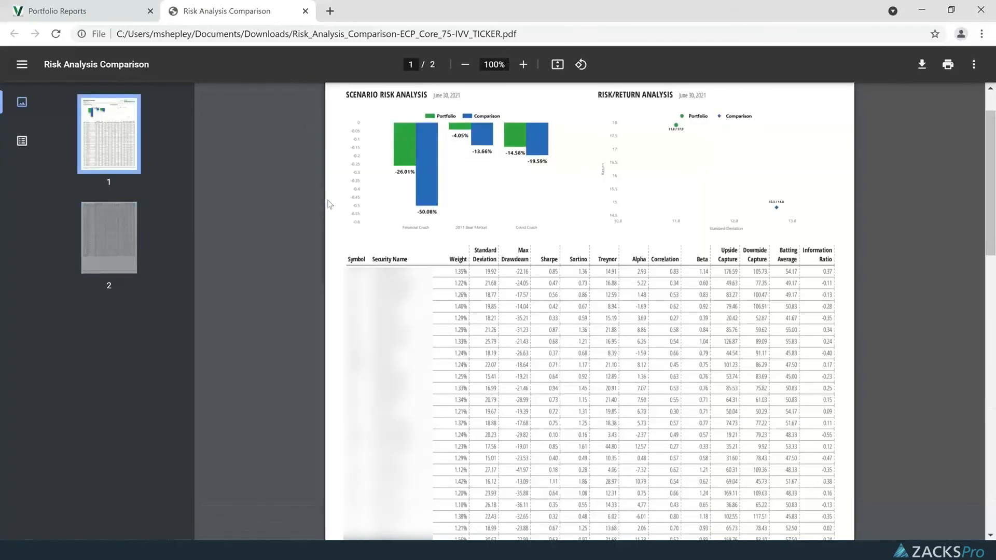
scroll(329, 205, "up", 1)
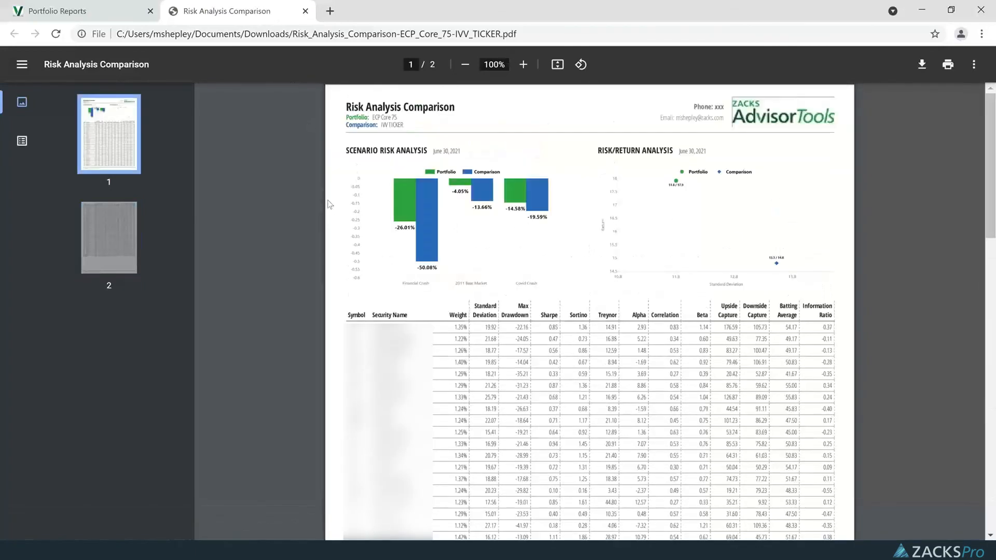
left_click(305, 11)
Open the Contact Us page from the support resources.
left_click(630, 58)
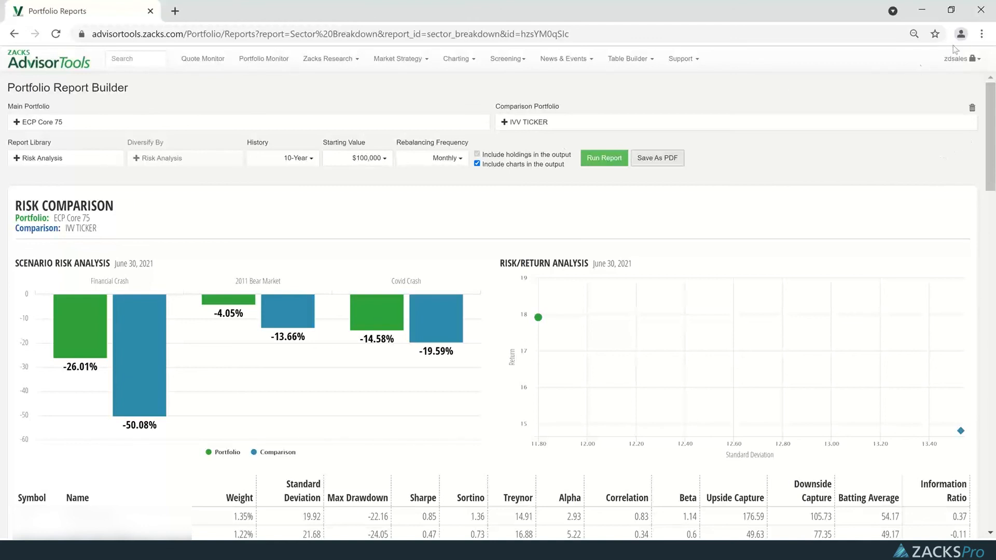
left_click(953, 60)
left_click(681, 60)
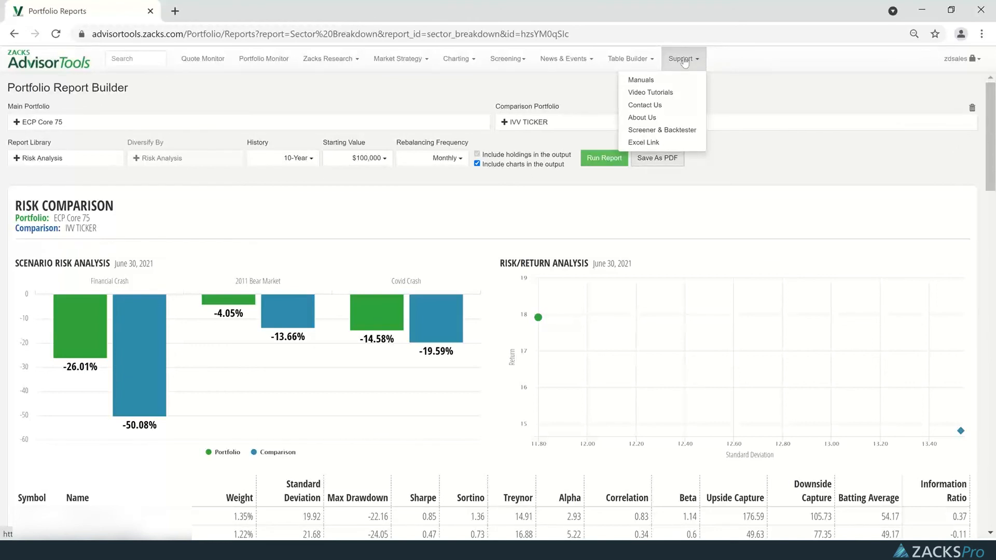
left_click(647, 106)
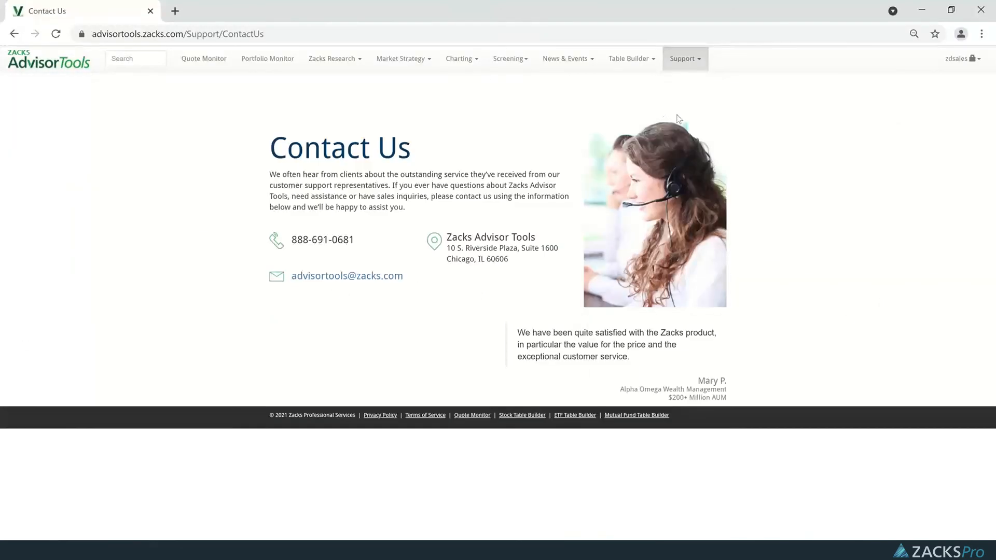